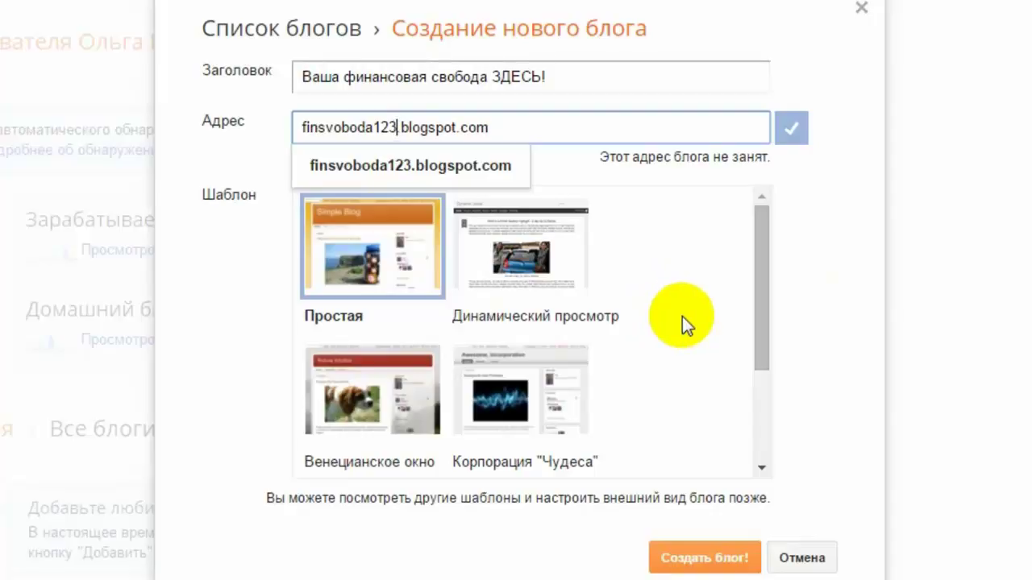
# Create the blog with the Простая template and start a new post in it.
pyautogui.click(411, 268)
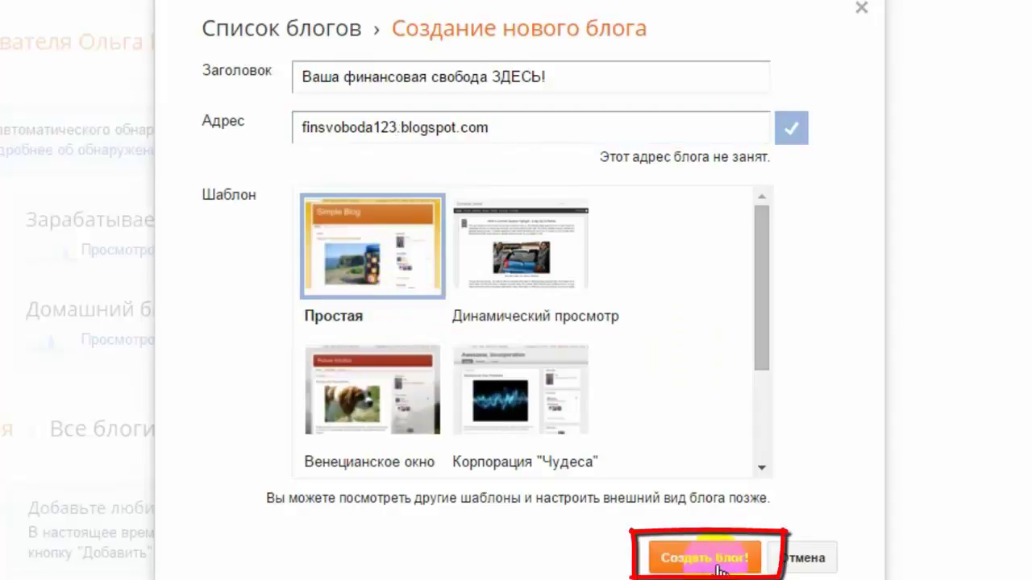
pyautogui.click(717, 564)
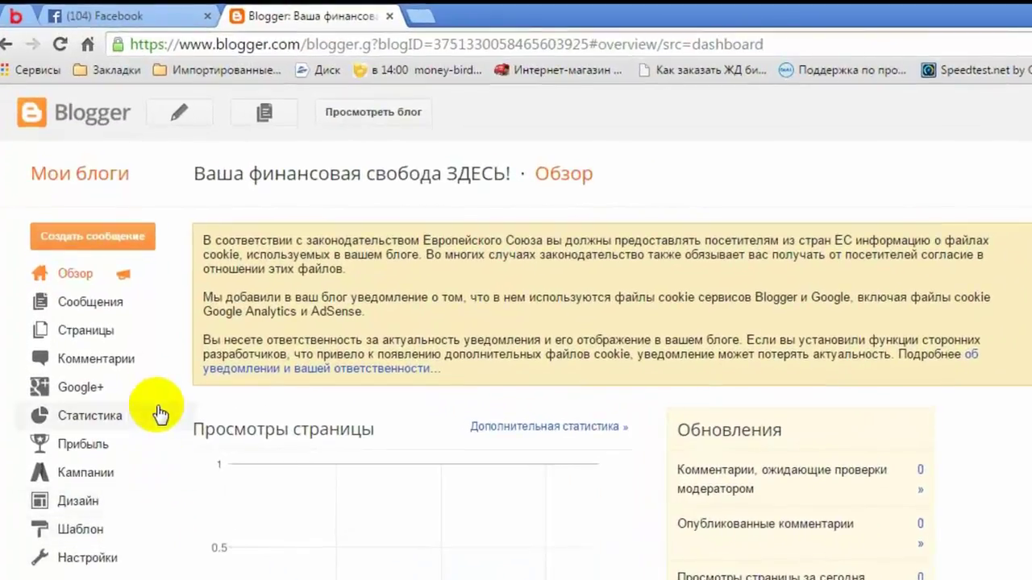
pyautogui.click(87, 306)
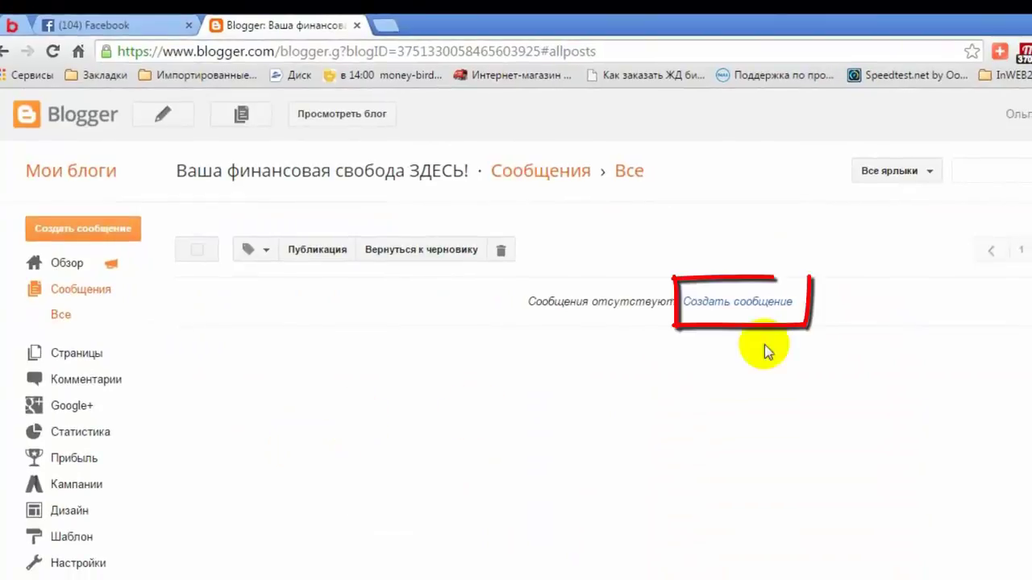
pyautogui.click(737, 303)
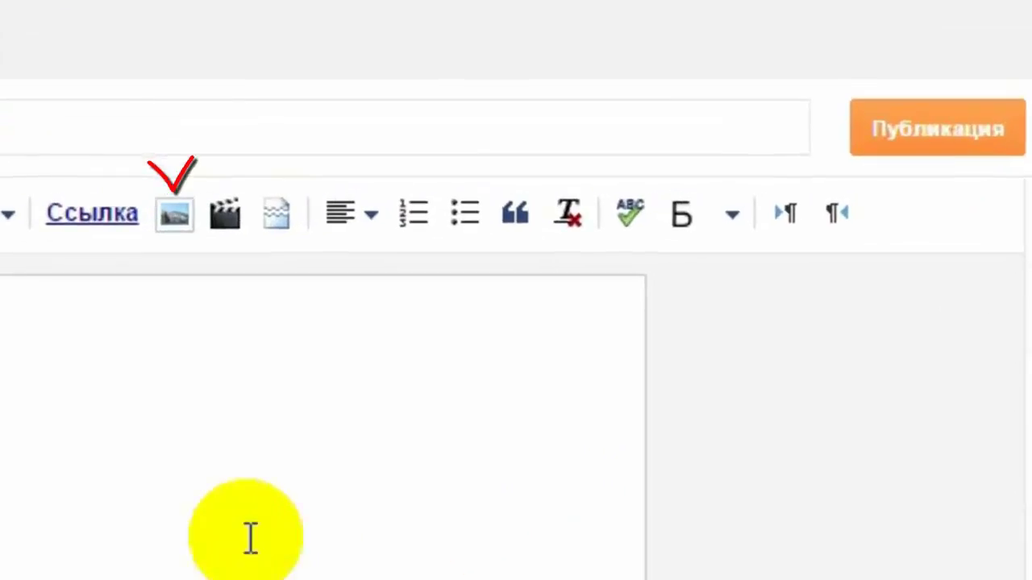
# Upload the images бонусы-1, "инвестиции, руб." and инвестиции to the post from the folder "Картинки для постов в соц.сетях" in 01 Меркурий on drive F.
pyautogui.click(176, 226)
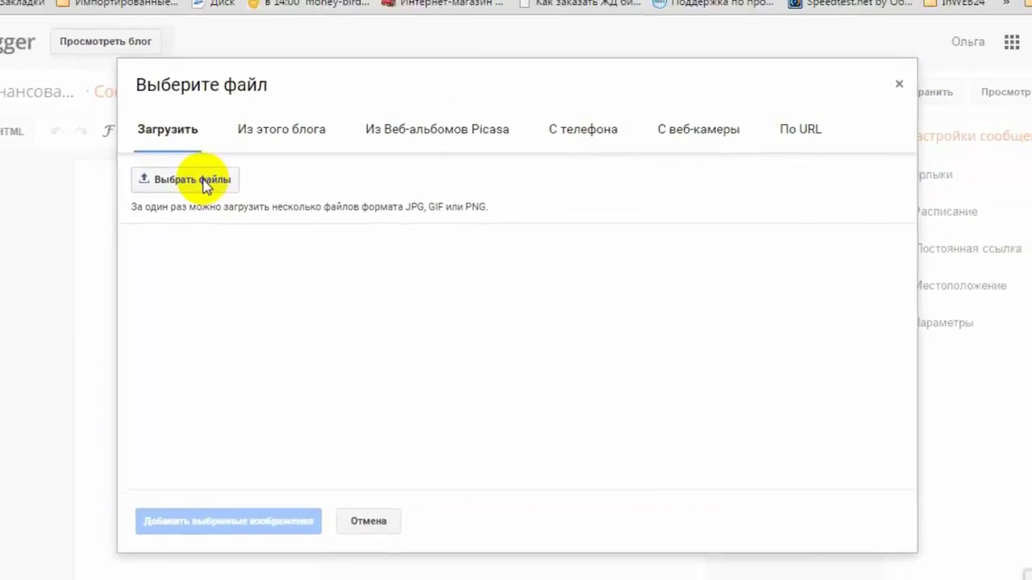
pyautogui.click(205, 180)
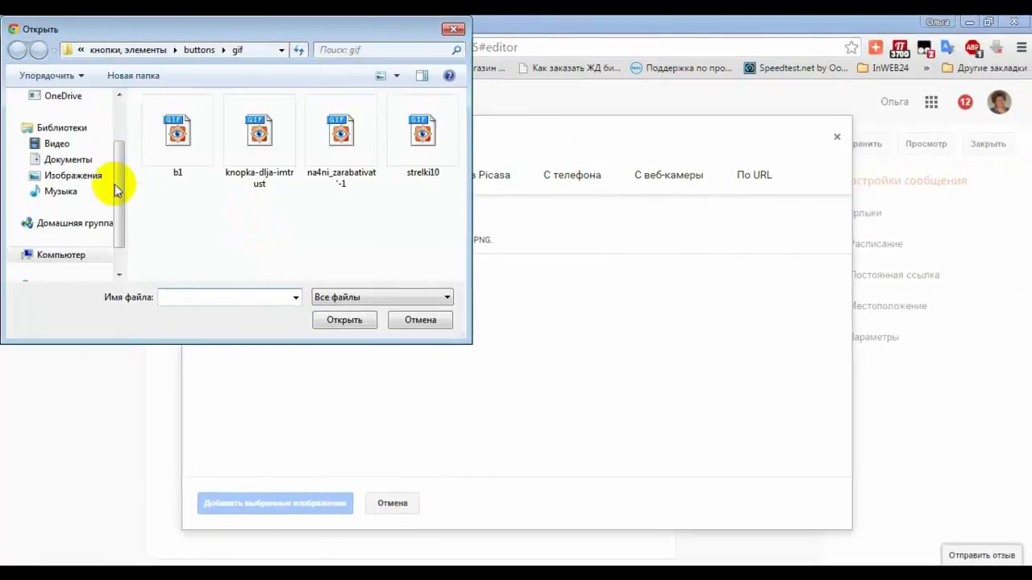
pyautogui.scroll(-1, 118, 184)
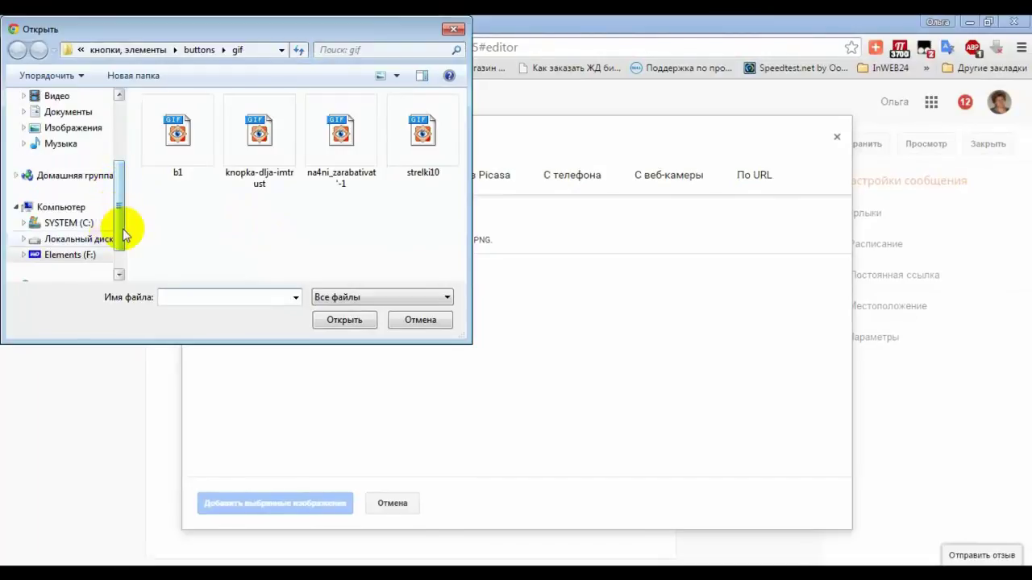
pyautogui.click(63, 255)
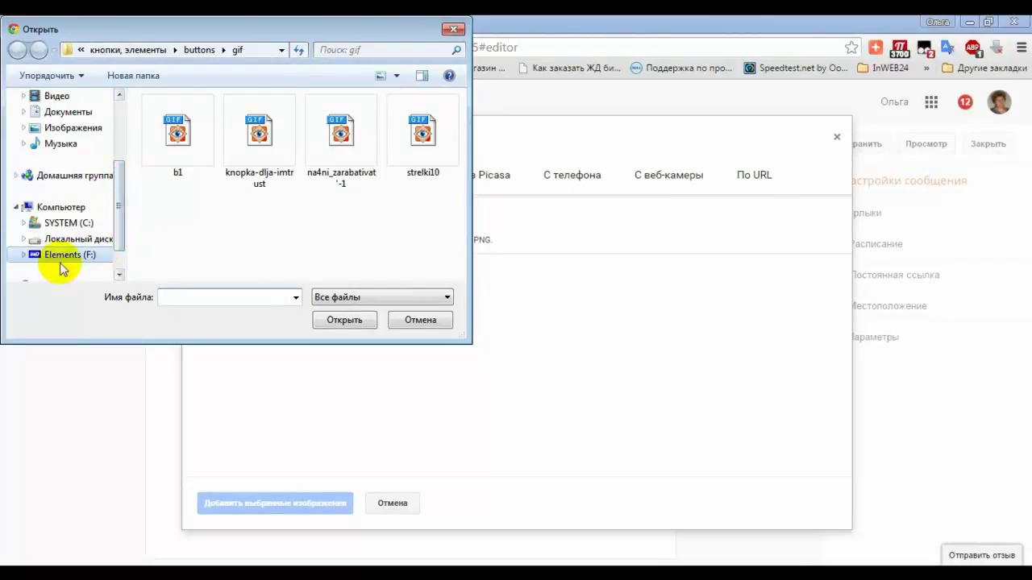
pyautogui.moveTo(459, 185); pyautogui.dragTo(456, 106)
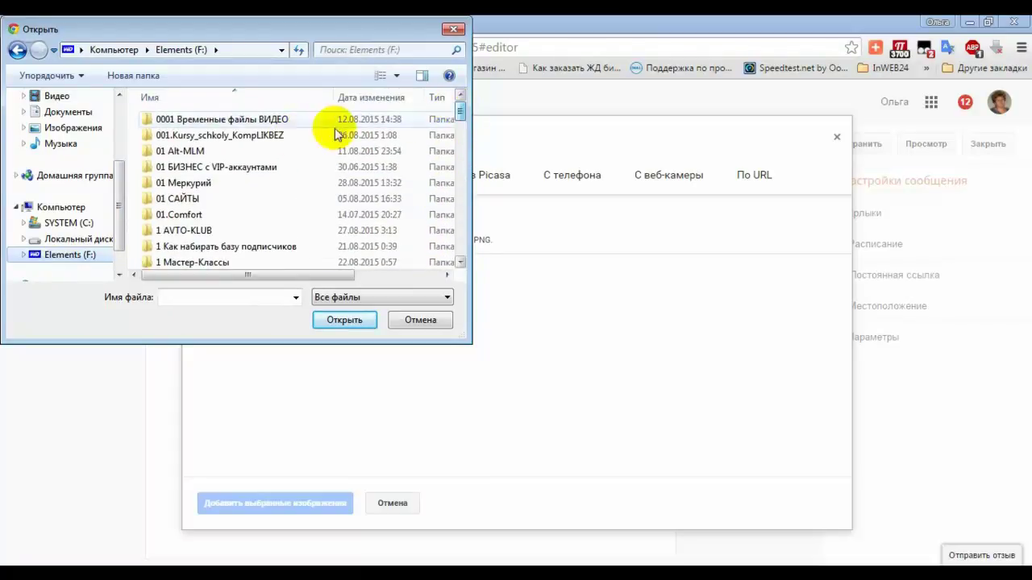
pyautogui.click(237, 185)
pyautogui.doubleClick(237, 187)
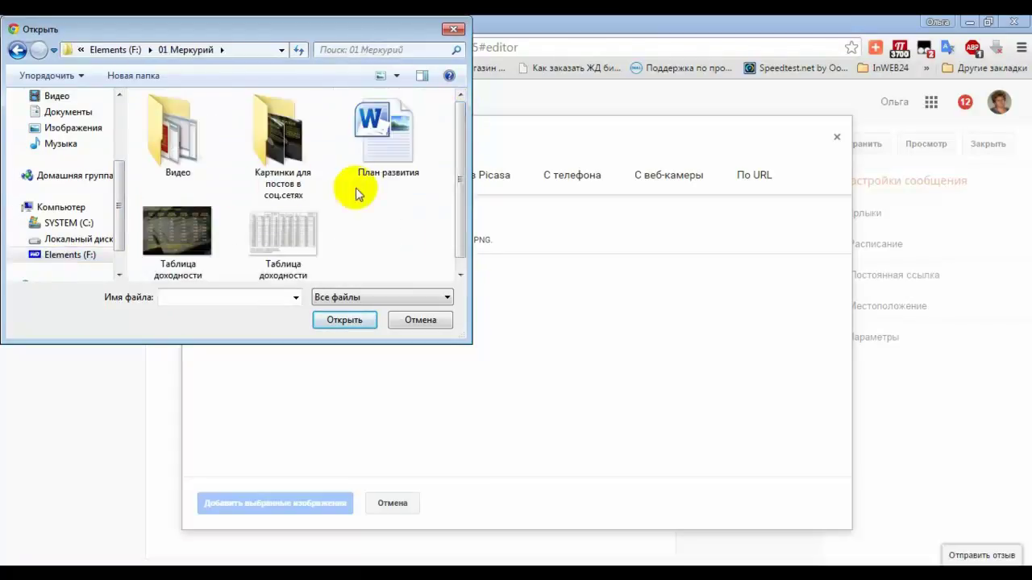
pyautogui.doubleClick(278, 171)
pyautogui.click(265, 155)
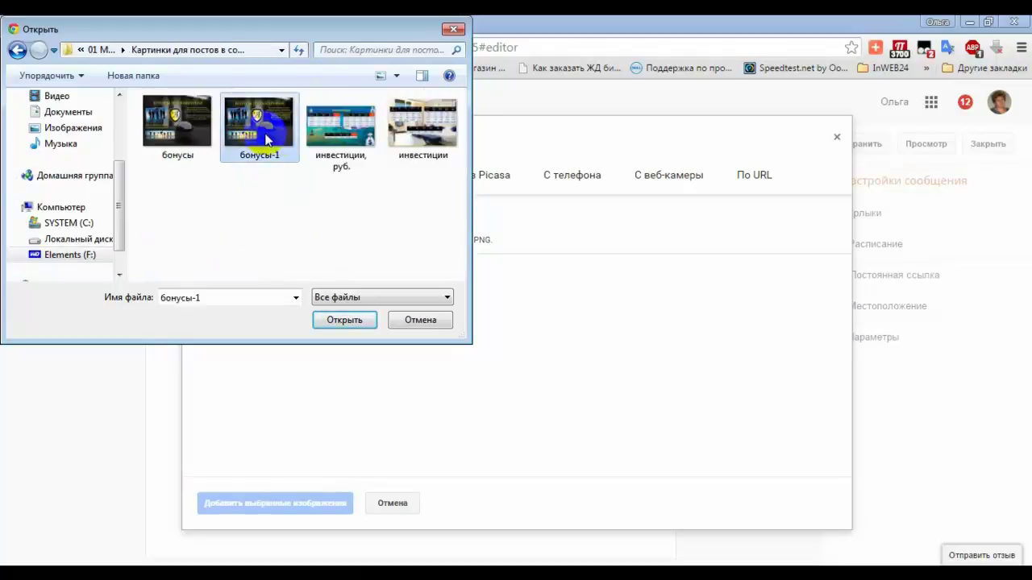
pyautogui.keyDown('shift'); pyautogui.click(342, 129); pyautogui.keyUp('shift')
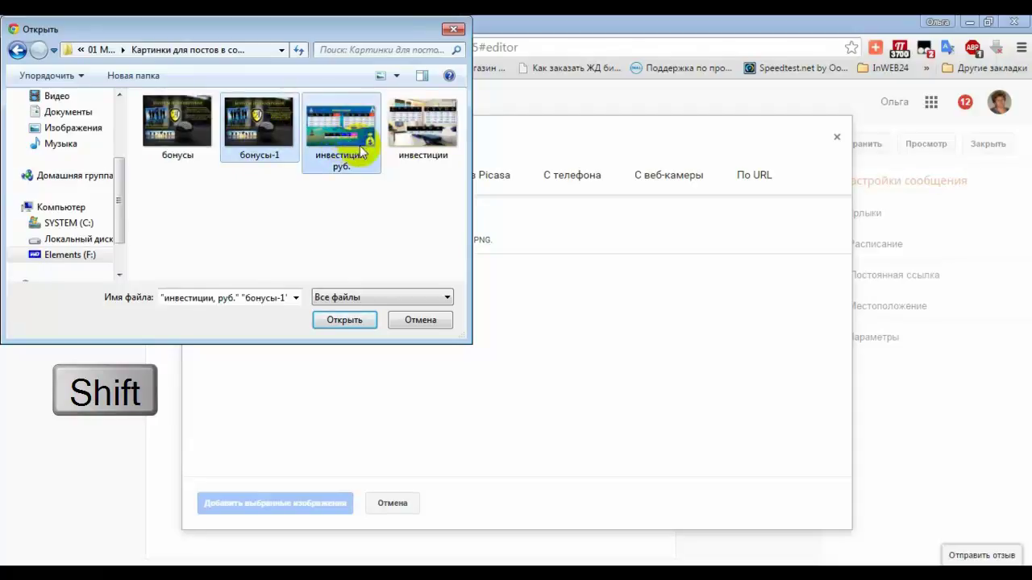
pyautogui.keyDown('shift'); pyautogui.click(424, 139); pyautogui.keyUp('shift')
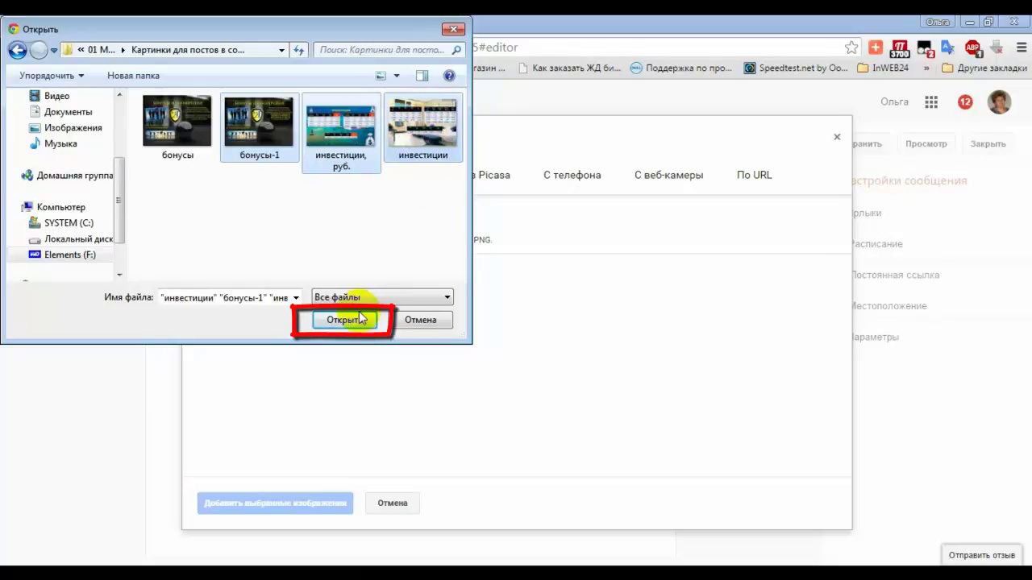
pyautogui.click(350, 324)
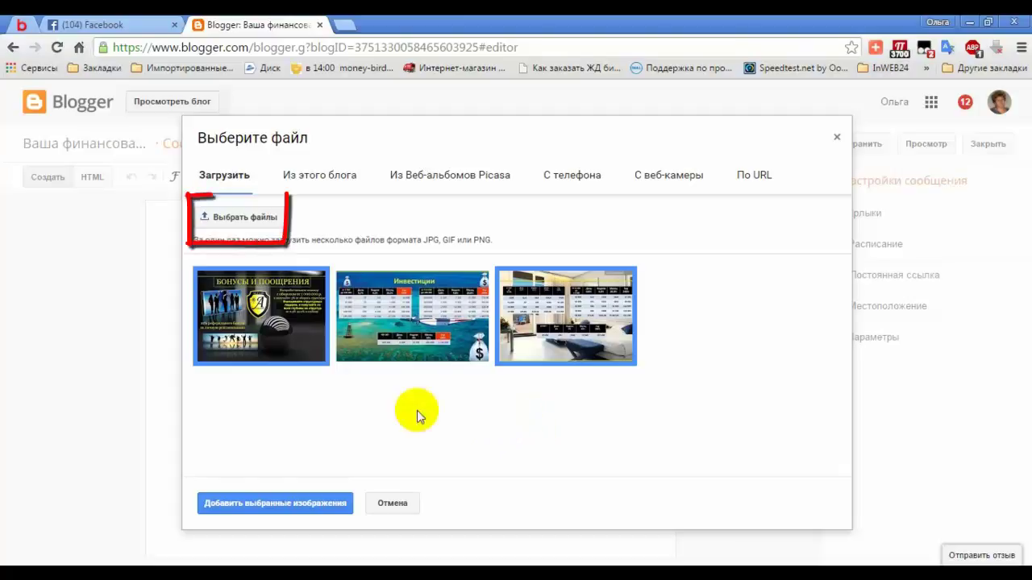
# Upload two more images, "Таблица доходности инвестиций" and "Таблица доходности инвестиций-1", from the 01 Меркурий folder.
pyautogui.click(257, 220)
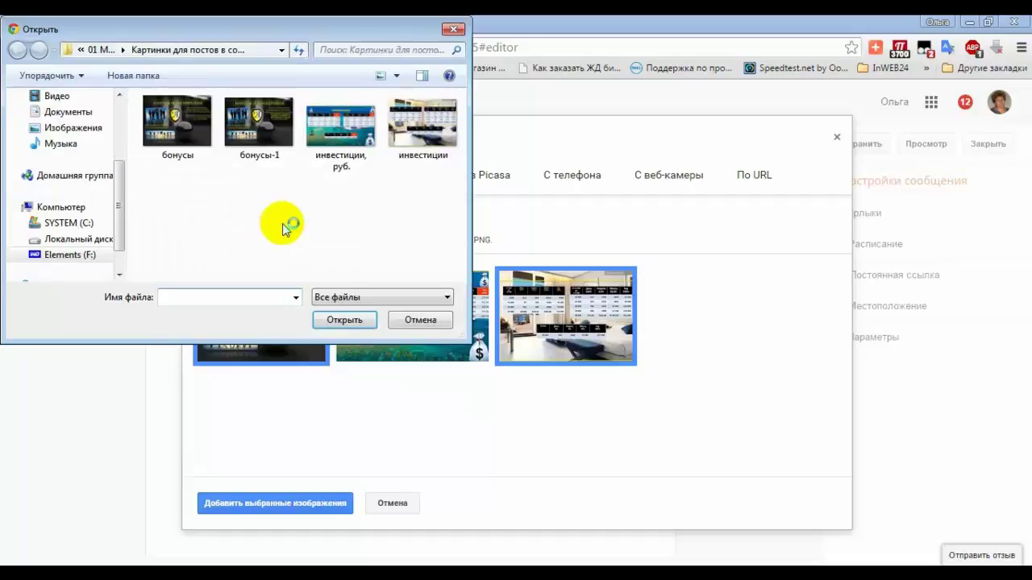
pyautogui.click(95, 49)
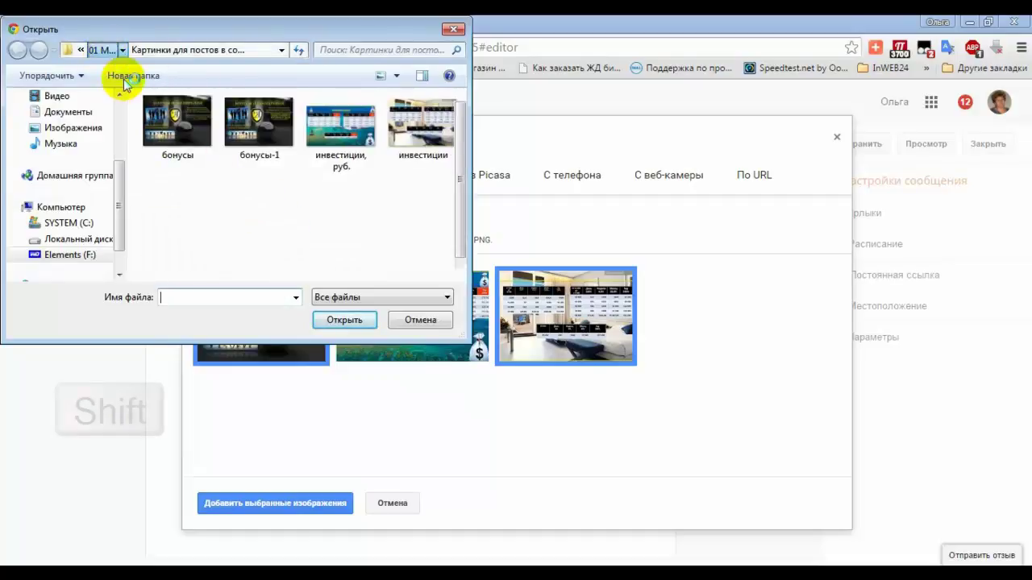
pyautogui.click(179, 250)
pyautogui.keyDown('shift'); pyautogui.click(310, 233); pyautogui.keyUp('shift')
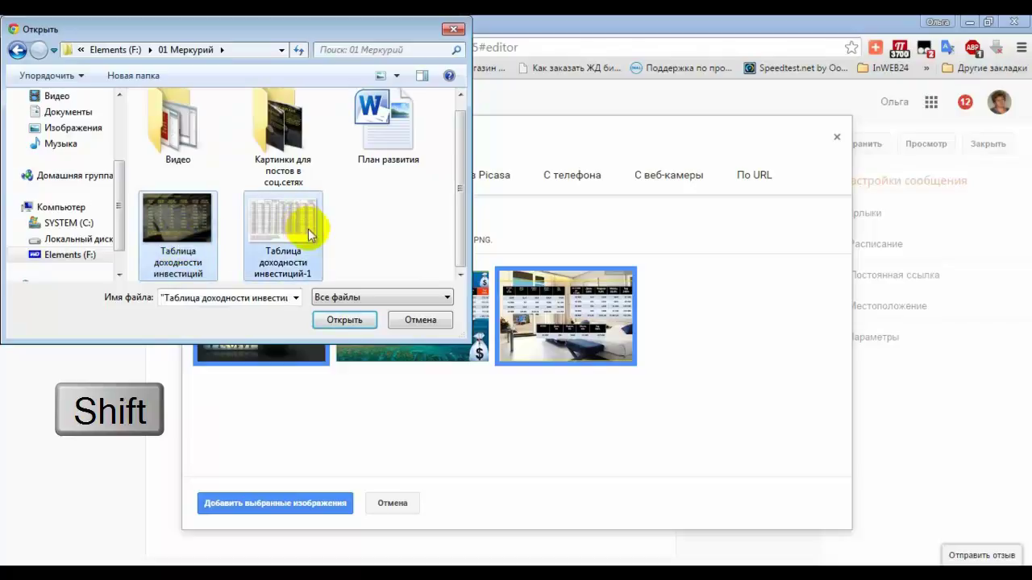
pyautogui.click(356, 322)
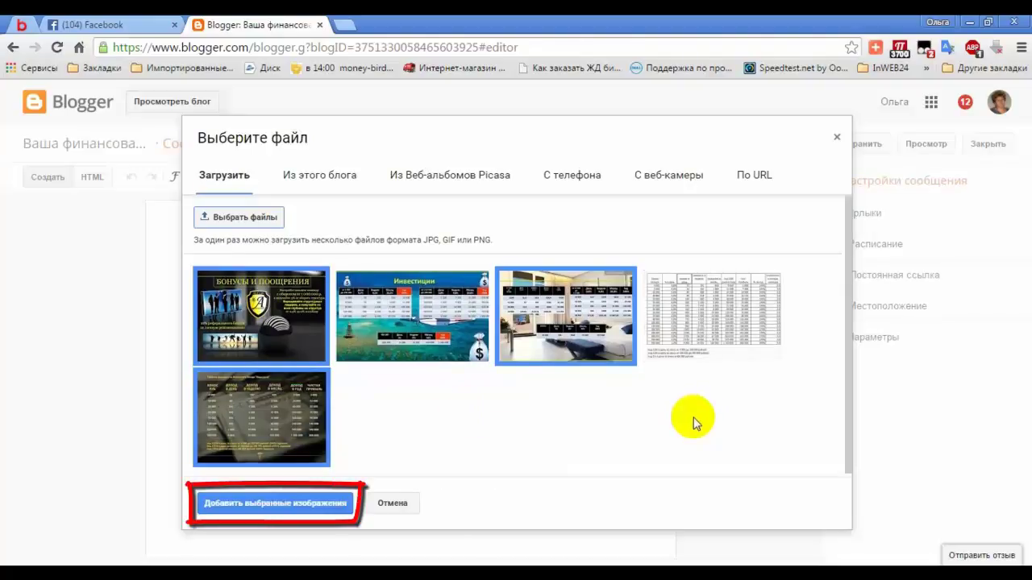
# Add the selected uploaded images to the post body and look them over.
pyautogui.click(298, 509)
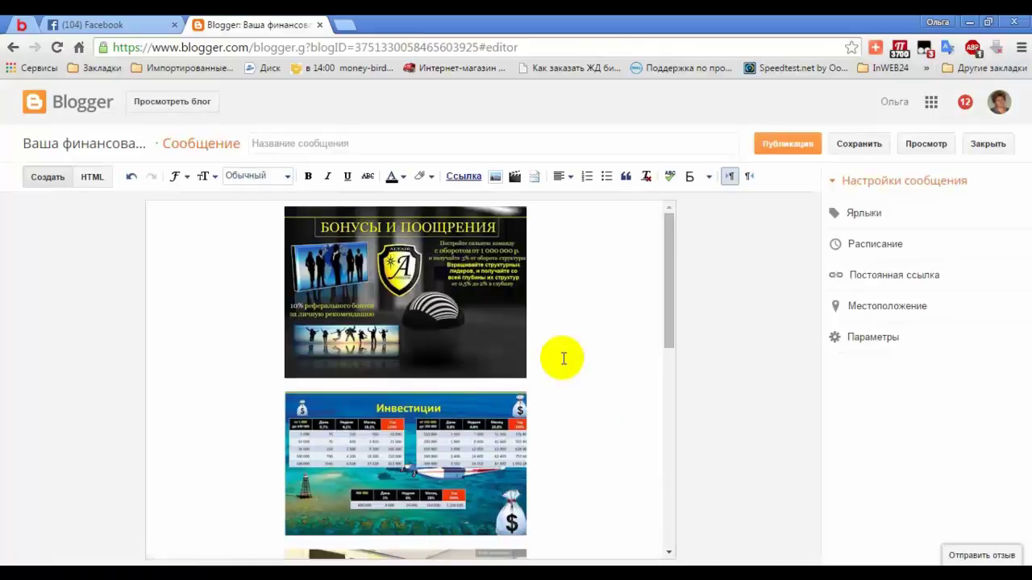
pyautogui.scroll(-4, 669, 266)
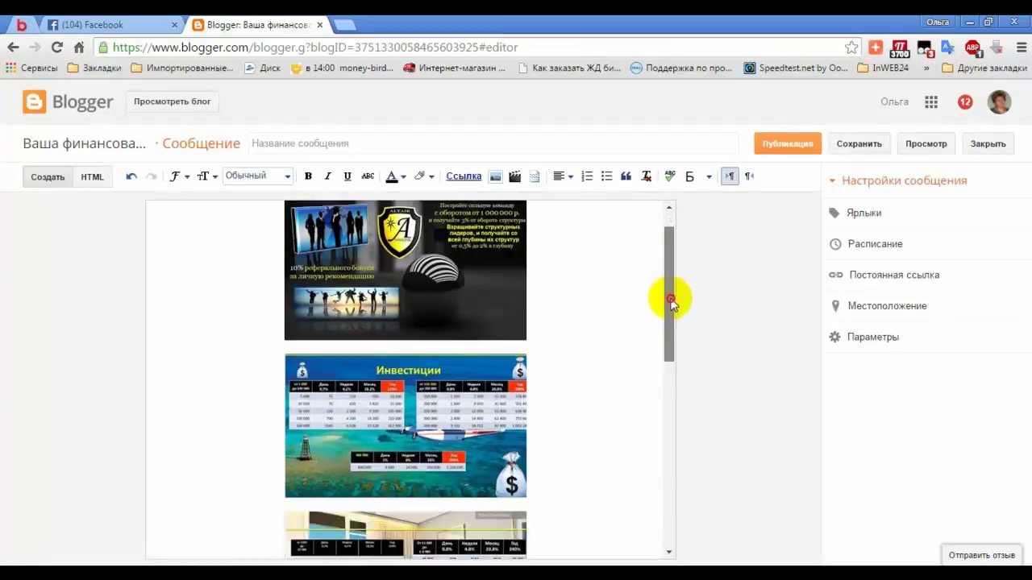
pyautogui.moveTo(653, 410); pyautogui.dragTo(667, 288)
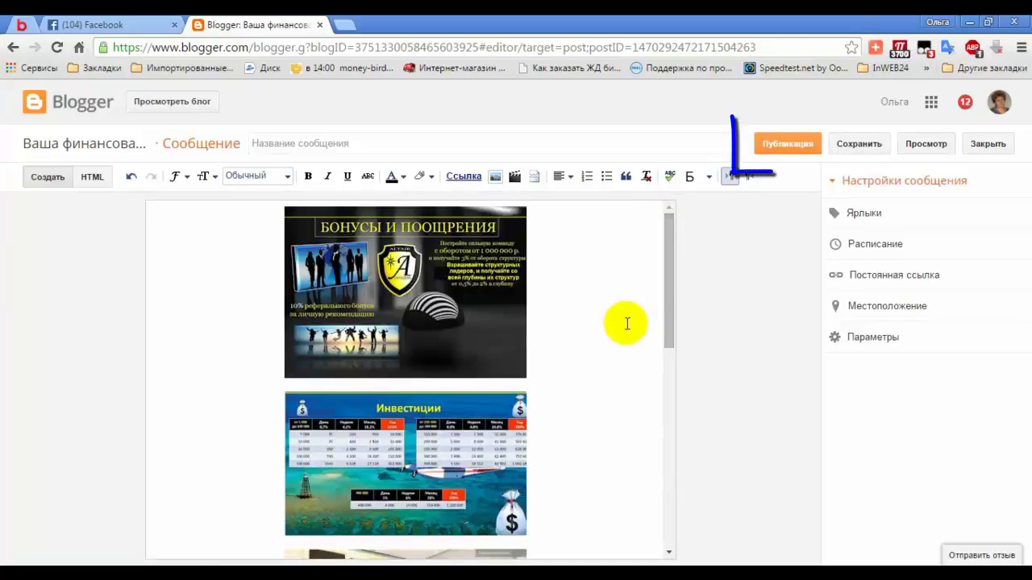
# Publish the post without sharing it on Google+, and open the blog's template settings.
pyautogui.click(781, 147)
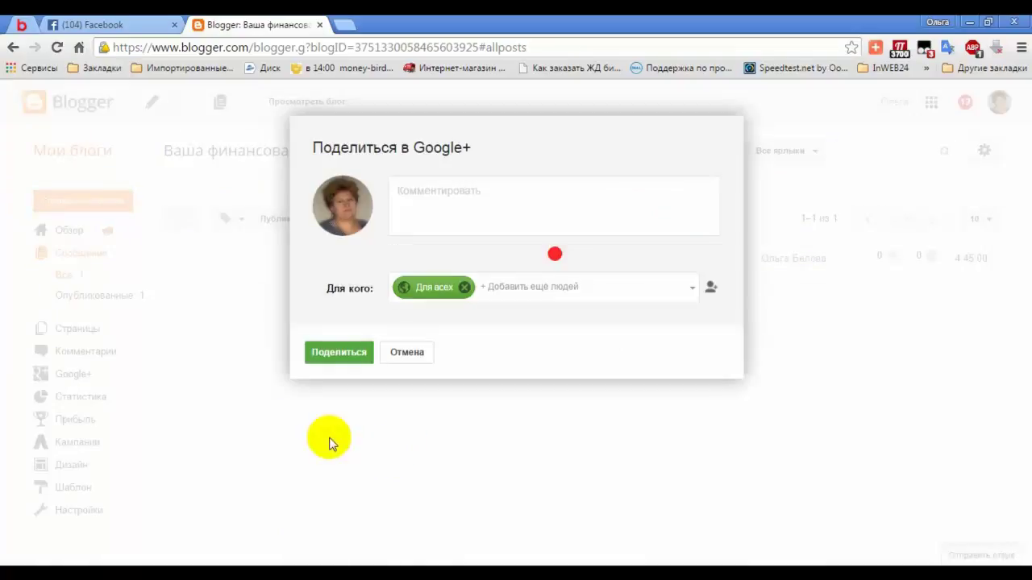
pyautogui.click(407, 354)
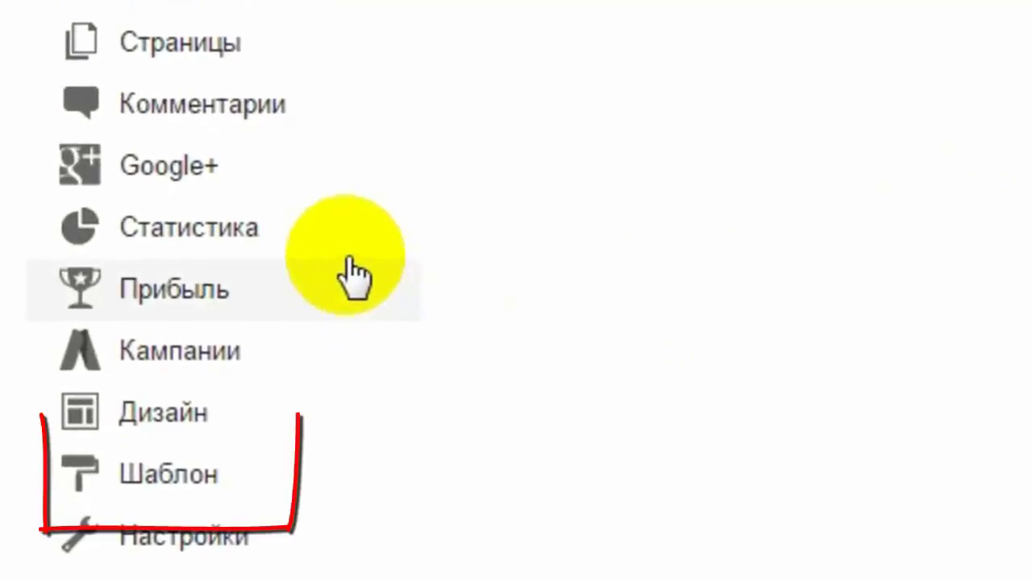
pyautogui.click(160, 493)
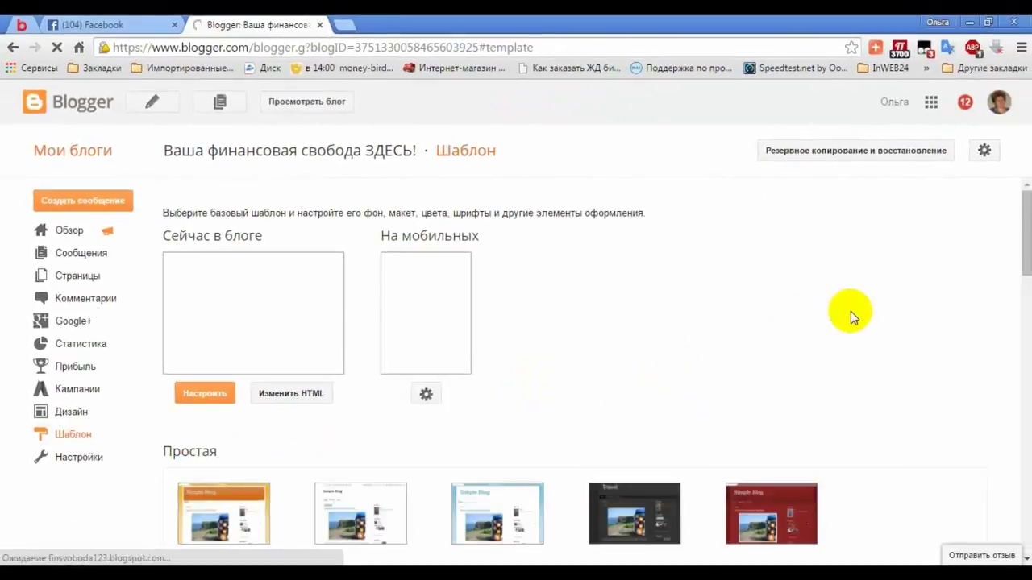
pyautogui.scroll(-1, 778, 276)
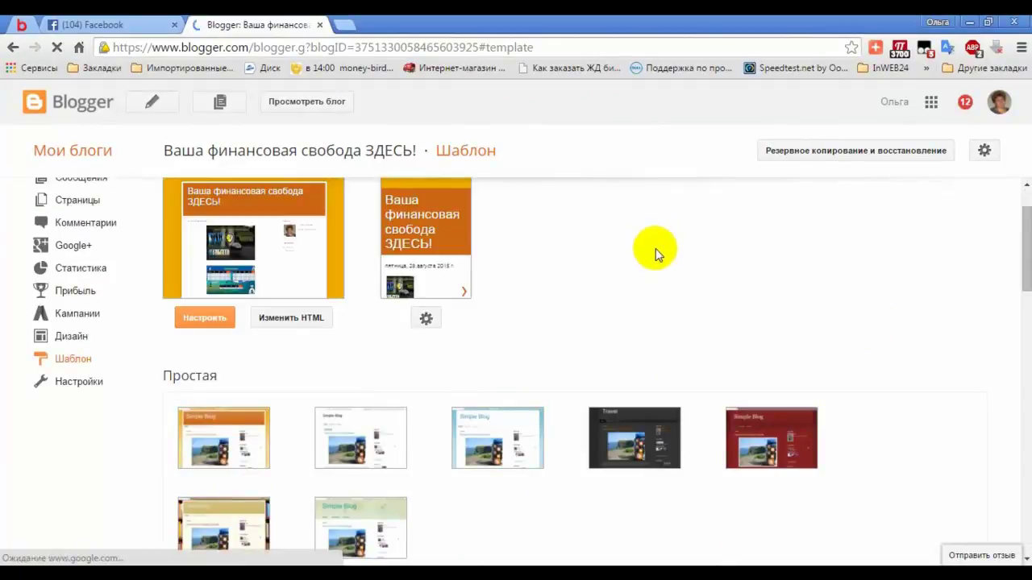
# Open the account area at ru.pmvf.net/cabinet in a new browser tab and copy the referral link.
pyautogui.click(345, 30)
pyautogui.click(810, 524)
pyautogui.click(776, 305)
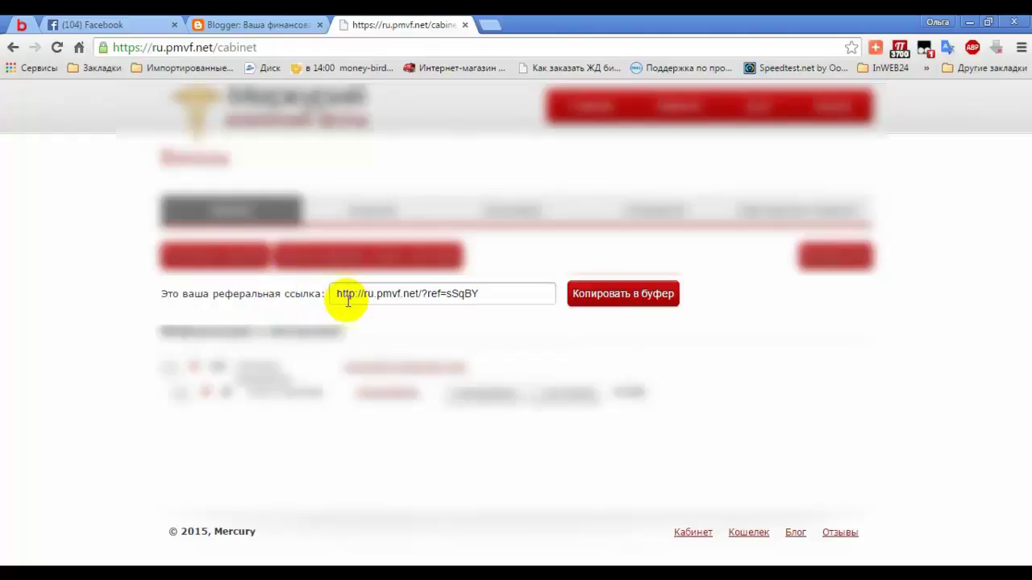
pyautogui.click(636, 368)
pyautogui.moveTo(480, 366); pyautogui.dragTo(336, 370)
pyautogui.hotkey('ctrl', 'c')
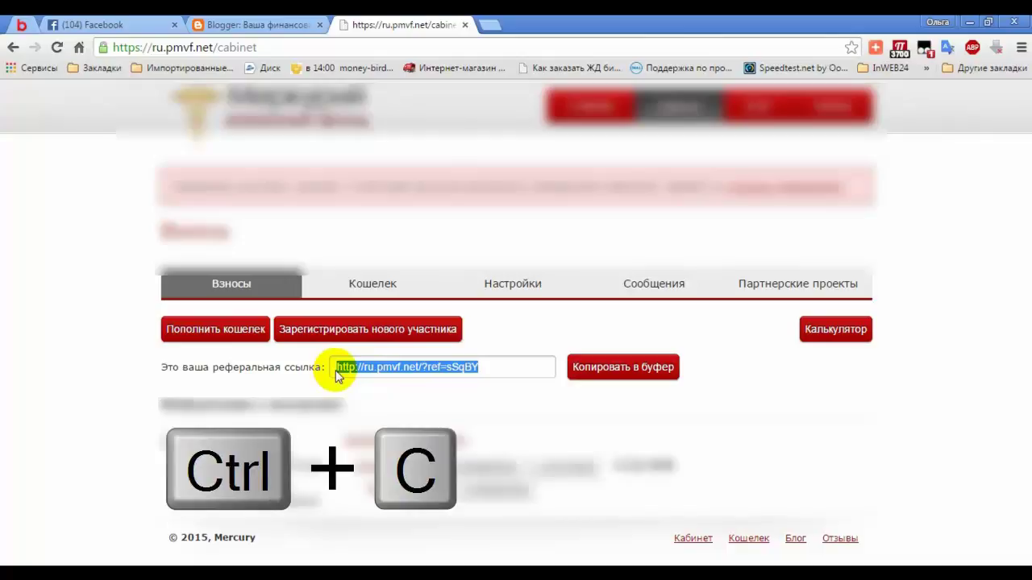
# Switch to the Word document containing the blog redirect script and paste the referral link on the empty line below the script.
pyautogui.click(258, 24)
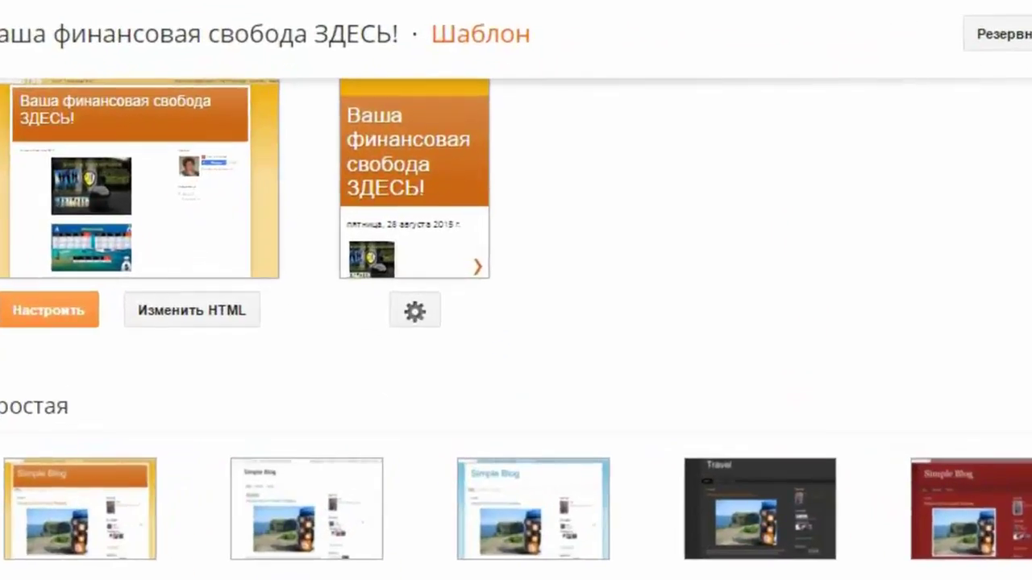
pyautogui.hotkey('alt', 'Tab')
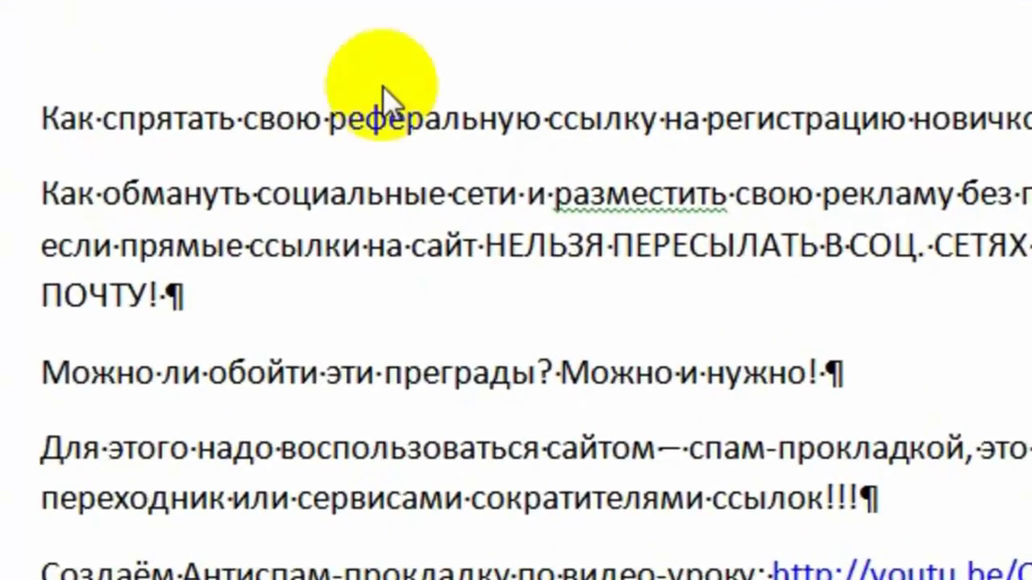
pyautogui.click(129, 27)
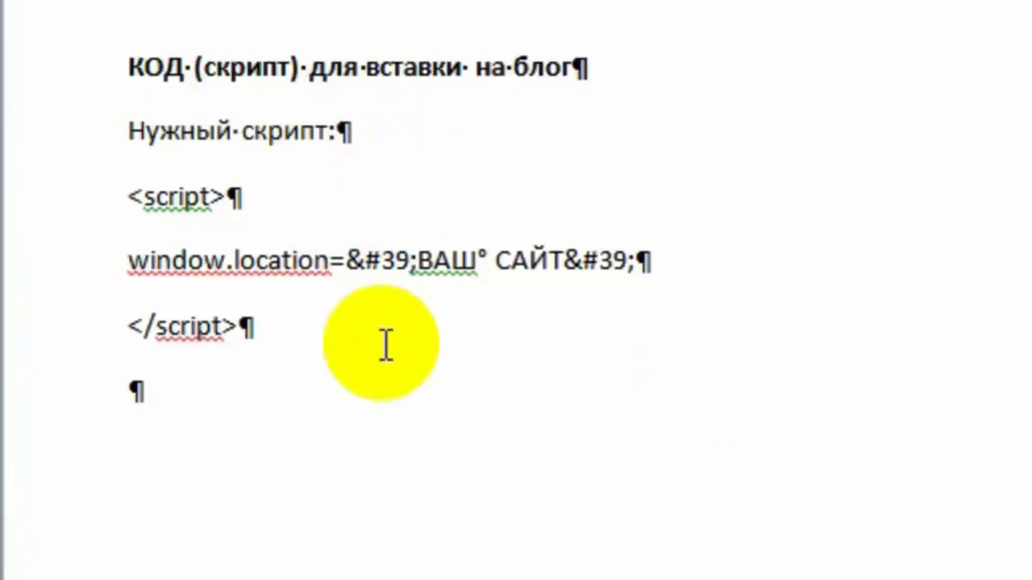
pyautogui.hotkey('ctrl', 'v')
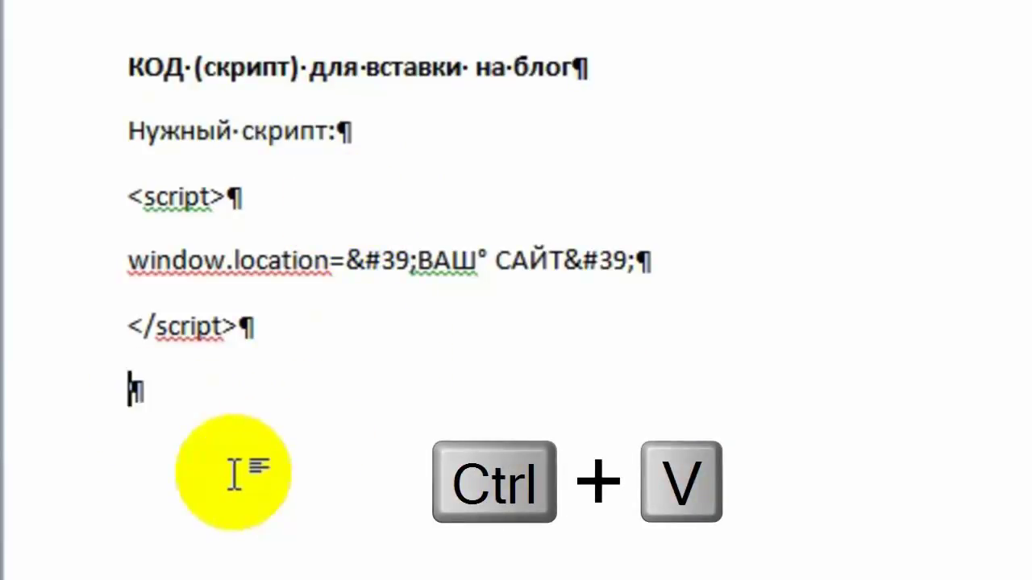
pyautogui.hotkey('ctrl', 'v')
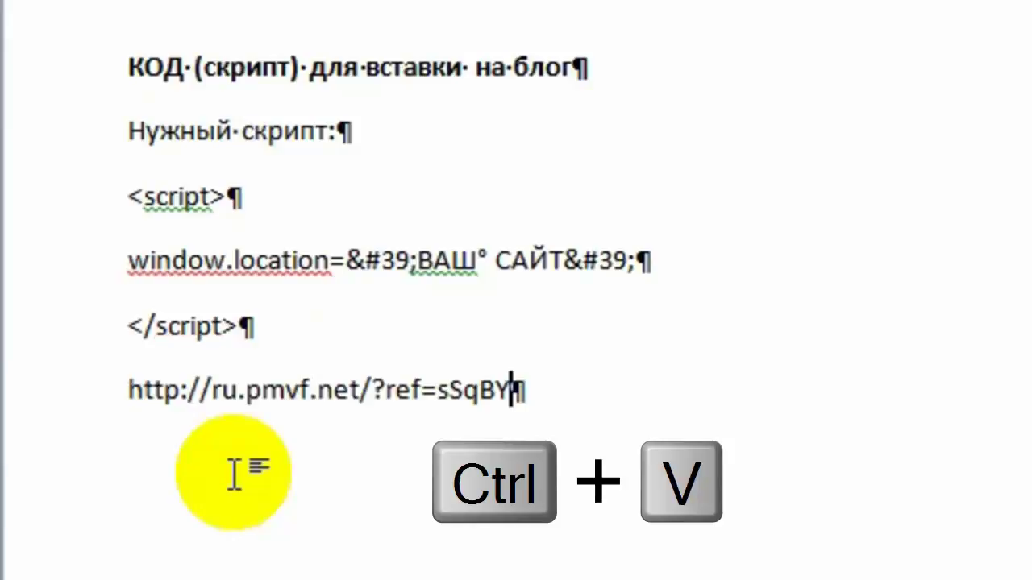
pyautogui.click(502, 557)
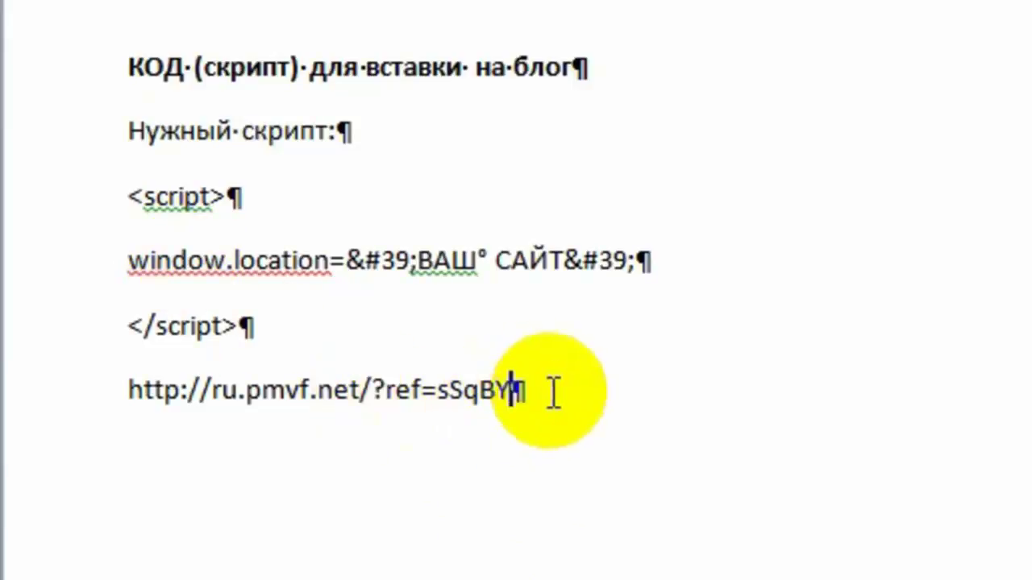
# Copy the pasted referral link and replace the ВАШ САЙТ placeholder in the script's window.location line with it.
pyautogui.moveTo(482, 388); pyautogui.dragTo(134, 409)
pyautogui.hotkey('ctrl', 'c')
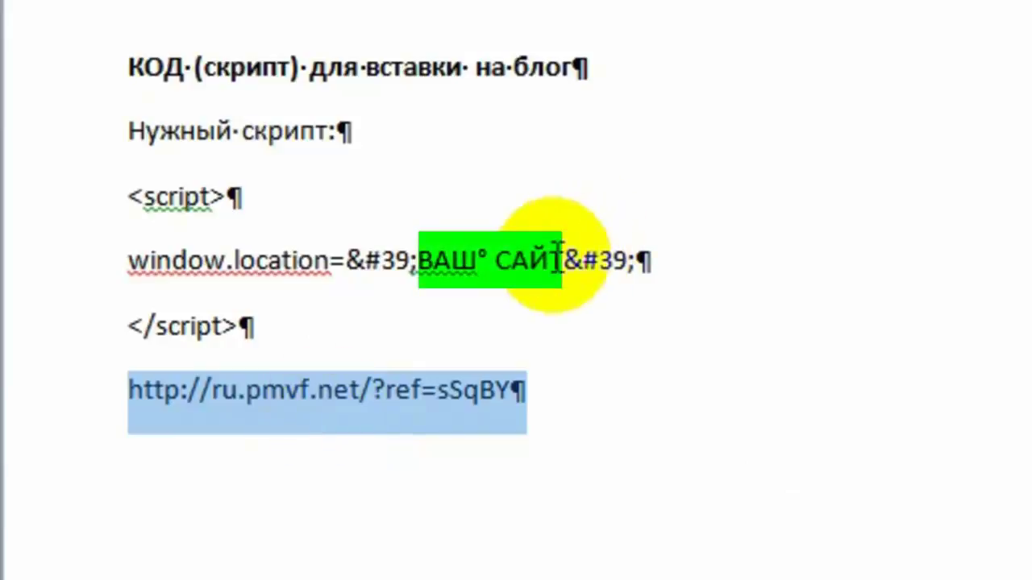
pyautogui.moveTo(565, 251); pyautogui.dragTo(444, 266)
pyautogui.hotkey('ctrl', 'v')
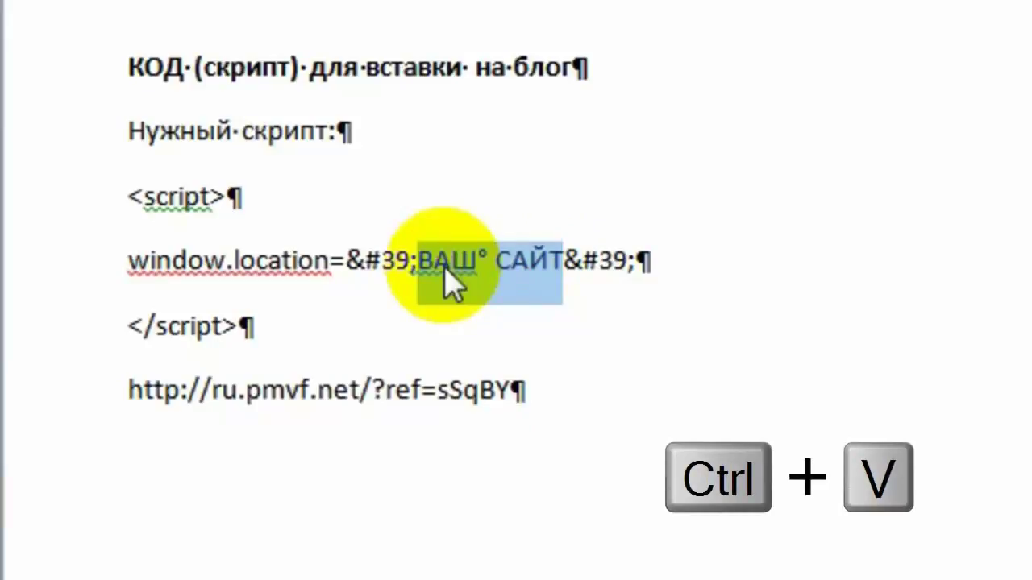
# Paste the referral link over the ВАШ САЙТ placeholder and remove the extra paragraph break so the closing &#39; directly follows the link.
pyautogui.hotkey('ctrl', 'v')
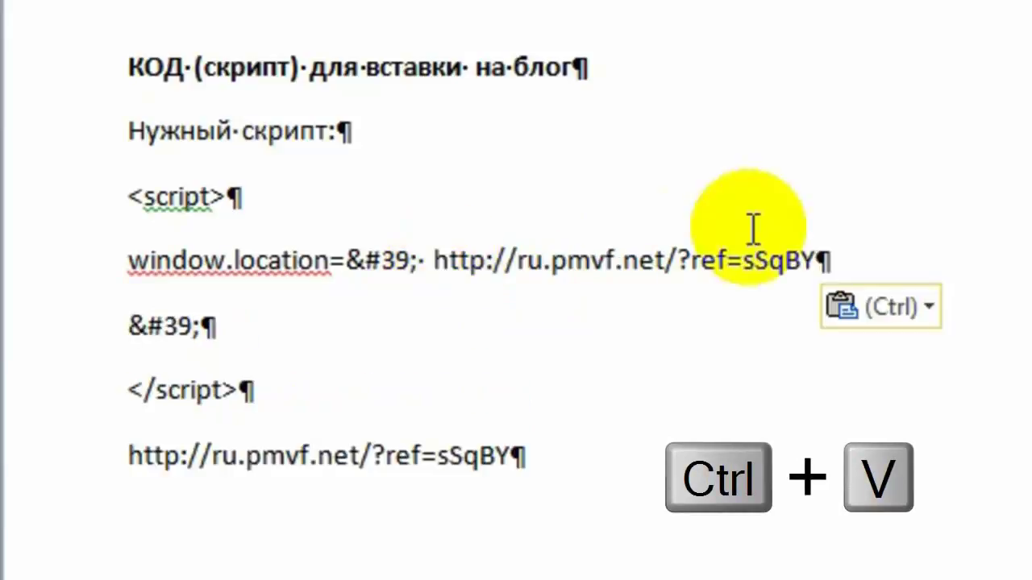
pyautogui.moveTo(816, 269); pyautogui.dragTo(808, 274)
pyautogui.click(893, 260)
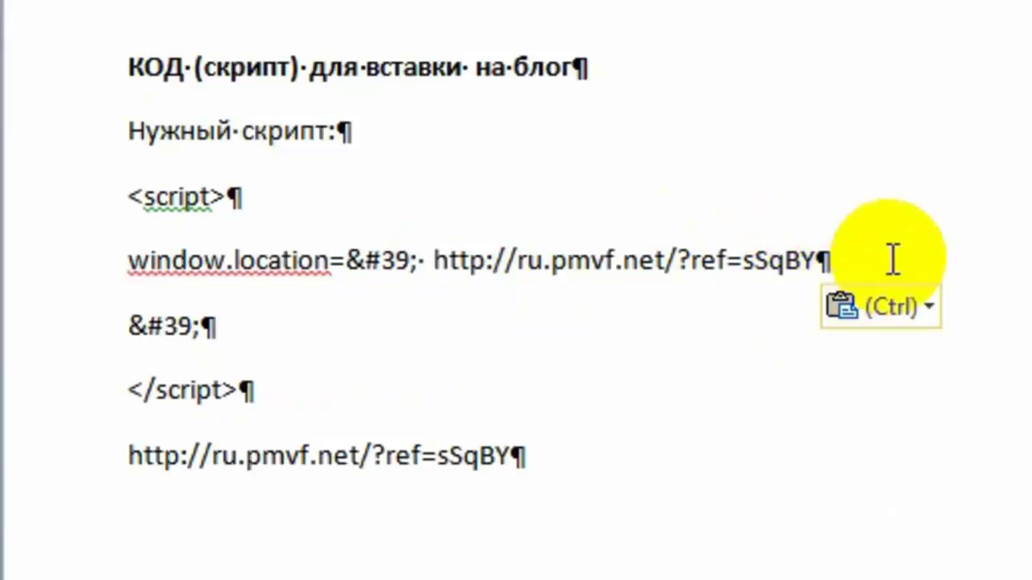
pyautogui.click(895, 258)
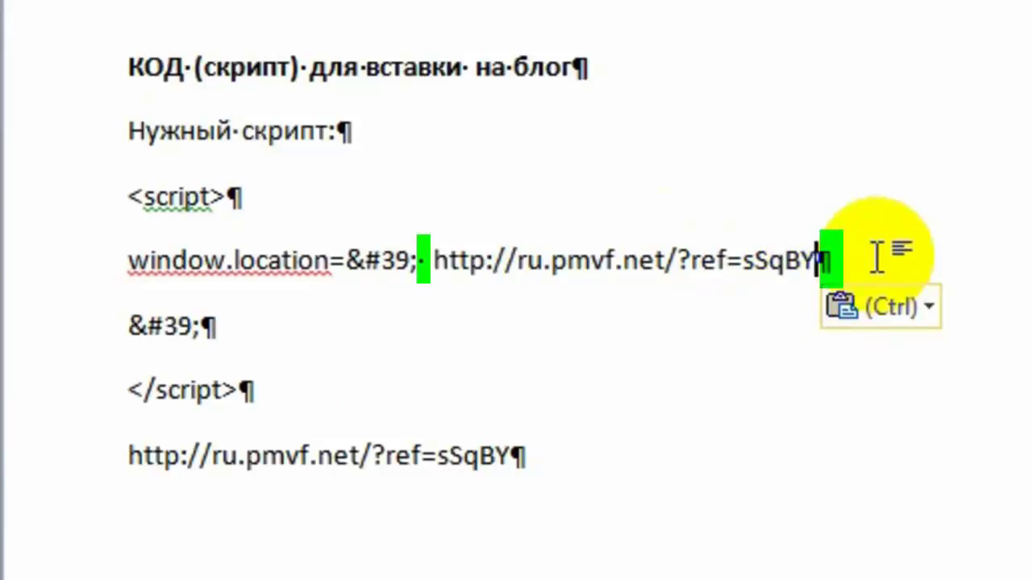
pyautogui.press('Delete')
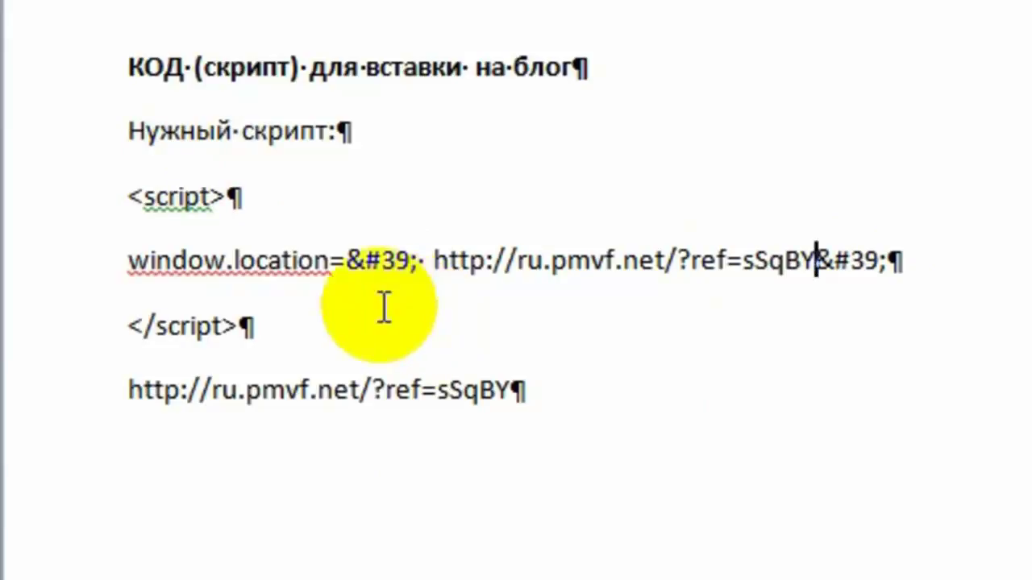
# Copy the complete redirect script from <script> to </script>, and switch back to Blogger to open the template's HTML for editing.
pyautogui.moveTo(130, 196); pyautogui.dragTo(239, 316)
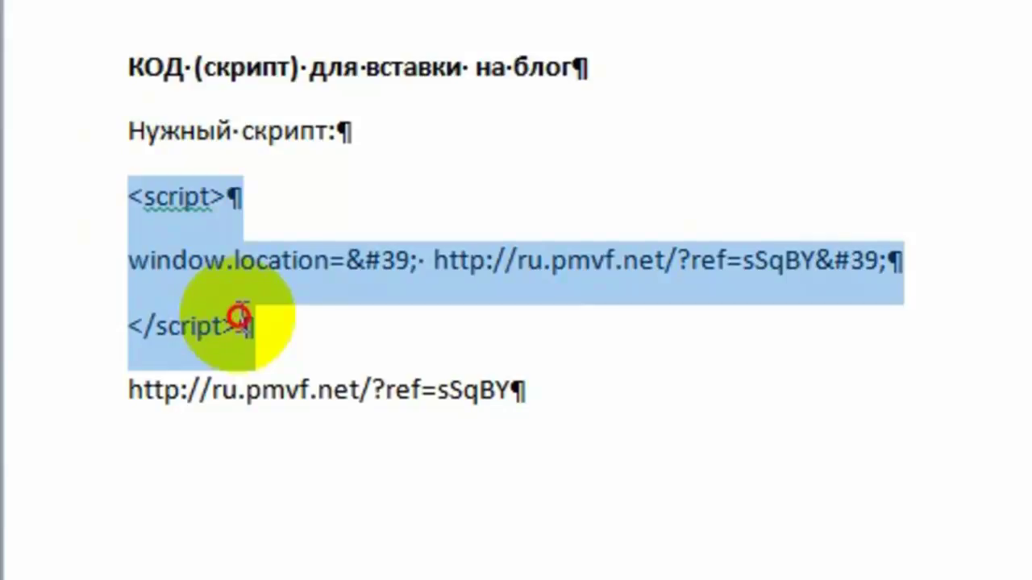
pyautogui.hotkey('ctrl', 'c')
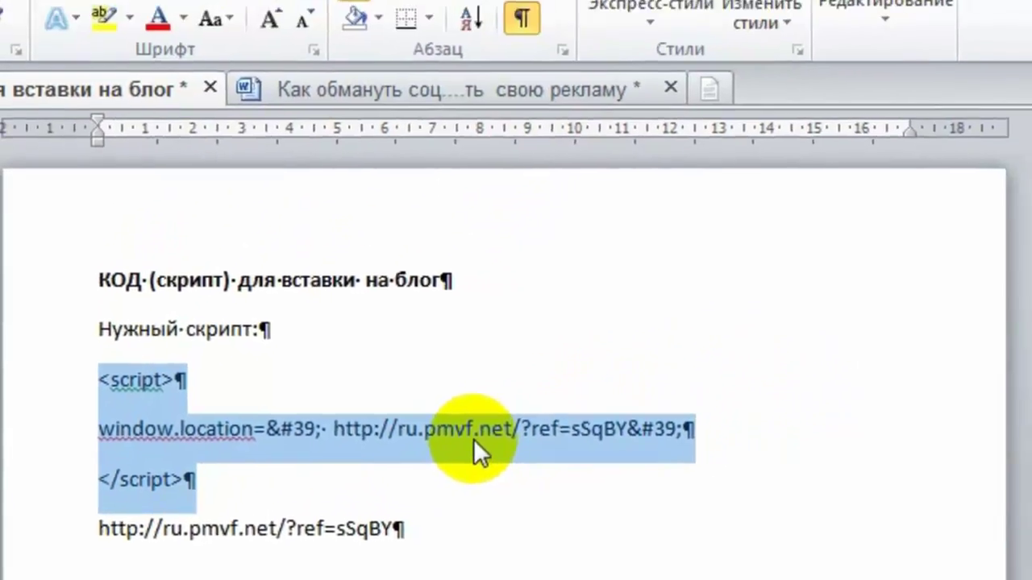
pyautogui.rightClick(473, 440)
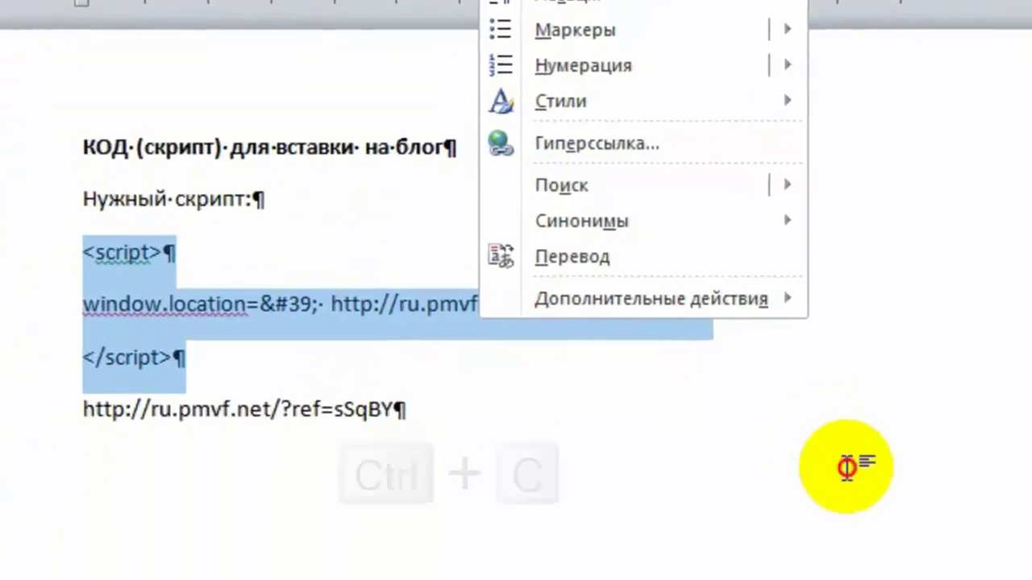
pyautogui.hotkey('ctrl', 'c')
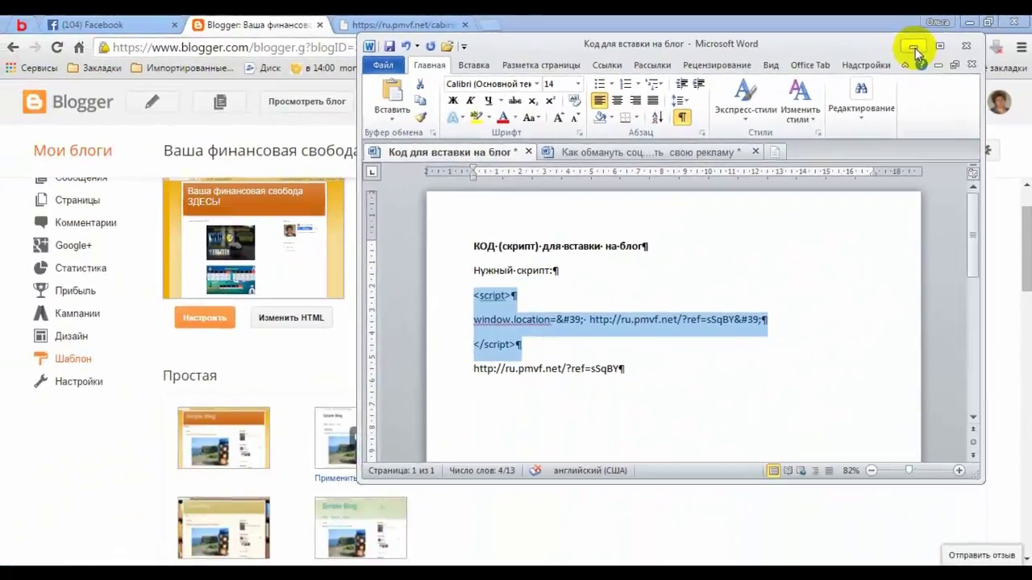
pyautogui.click(915, 50)
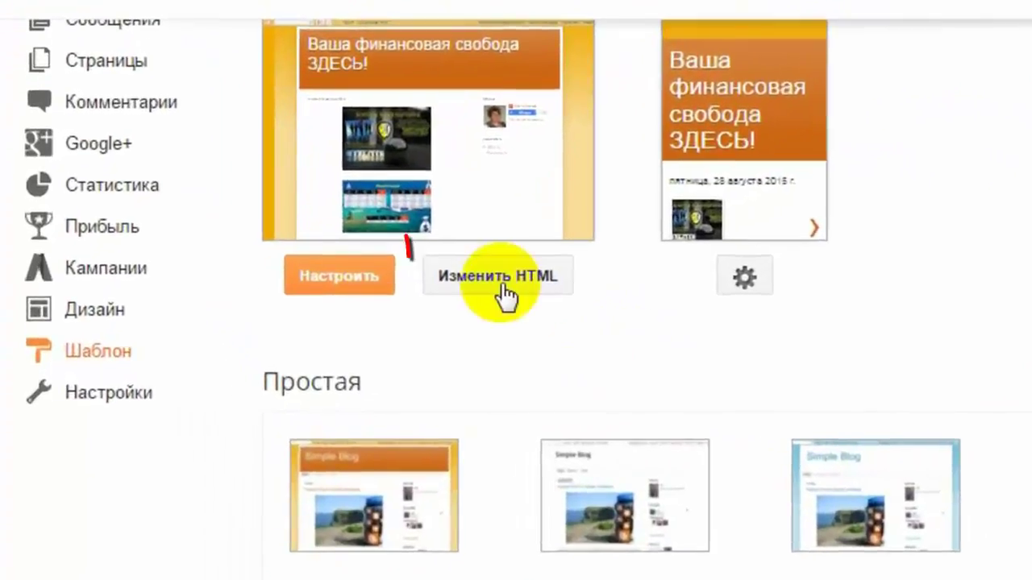
pyautogui.click(505, 280)
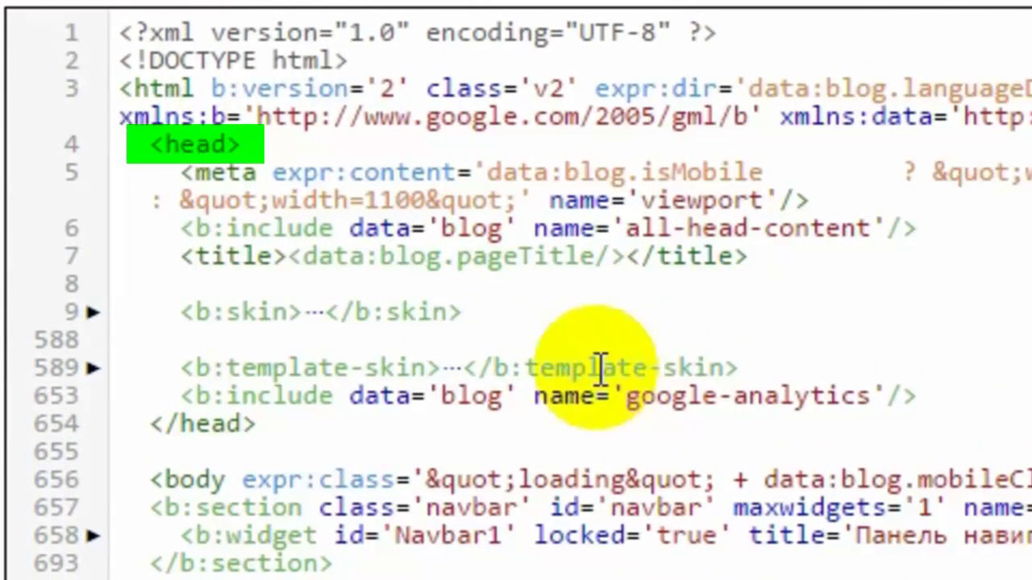
# Insert two empty lines before the <head> tag in the template code and indent the tag.
pyautogui.moveTo(148, 147); pyautogui.dragTo(240, 143)
pyautogui.click(149, 143)
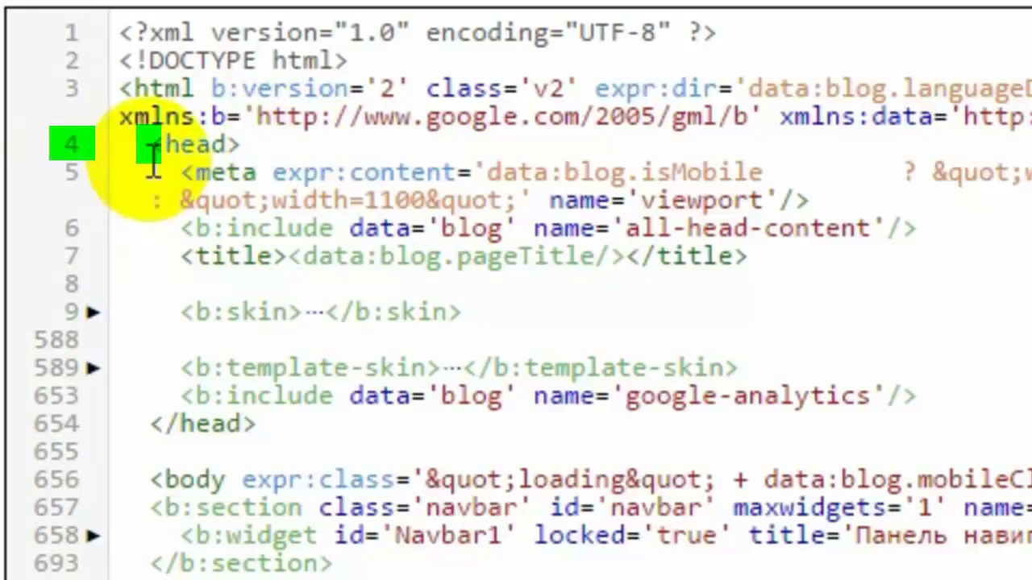
pyautogui.press('Return')
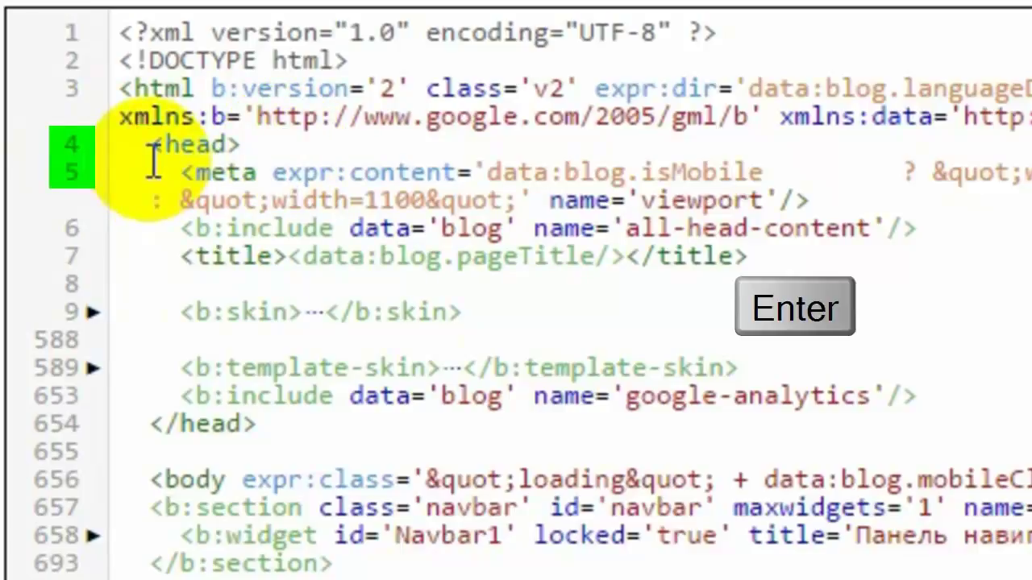
pyautogui.press('Return')
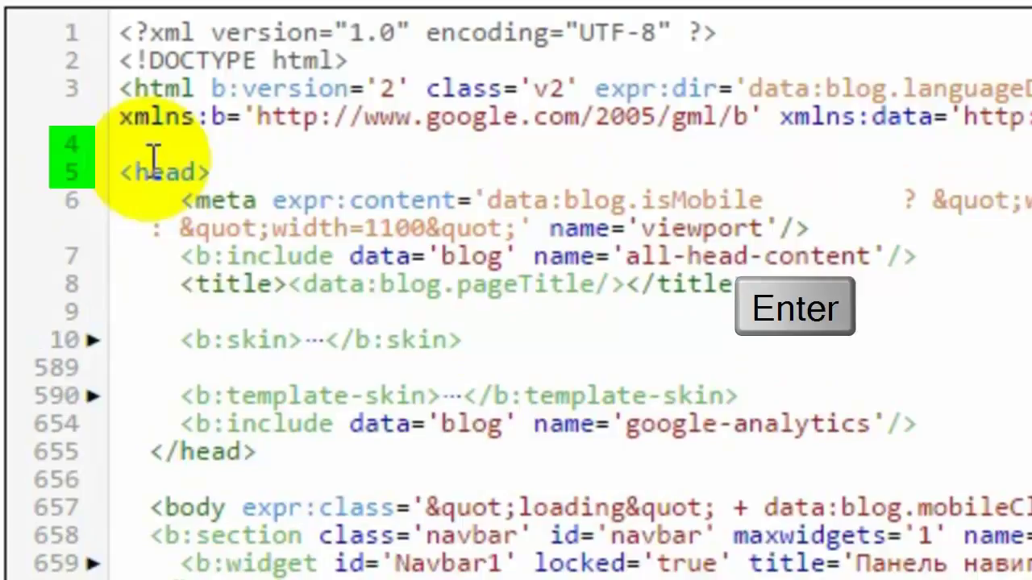
pyautogui.press('Return')
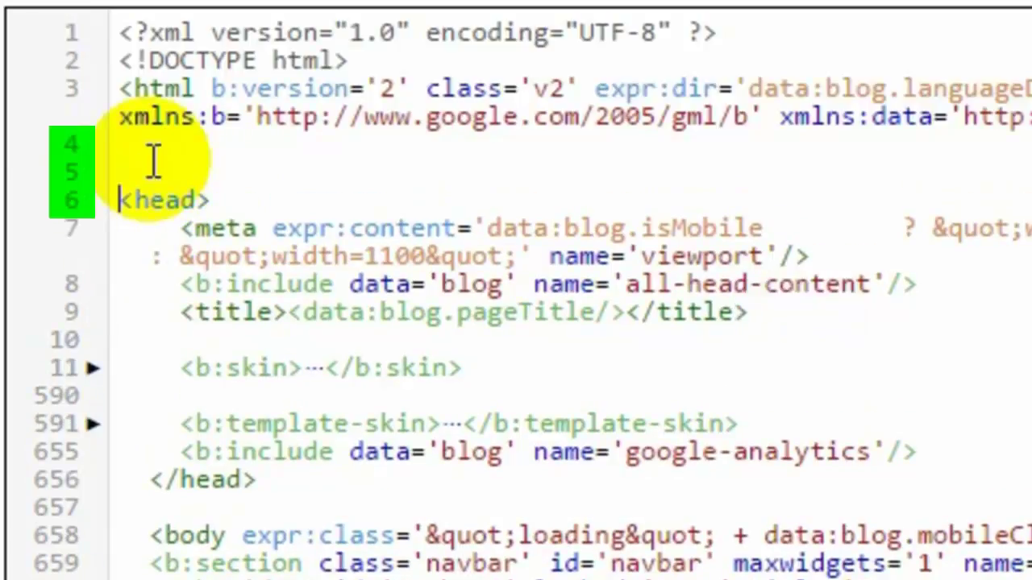
pyautogui.press('Tab')
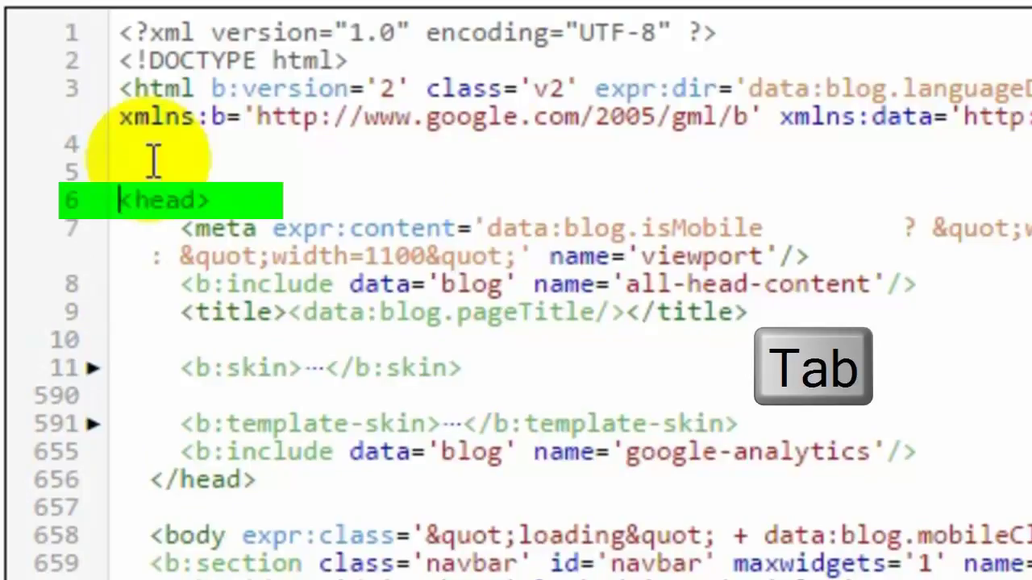
pyautogui.press('Tab')
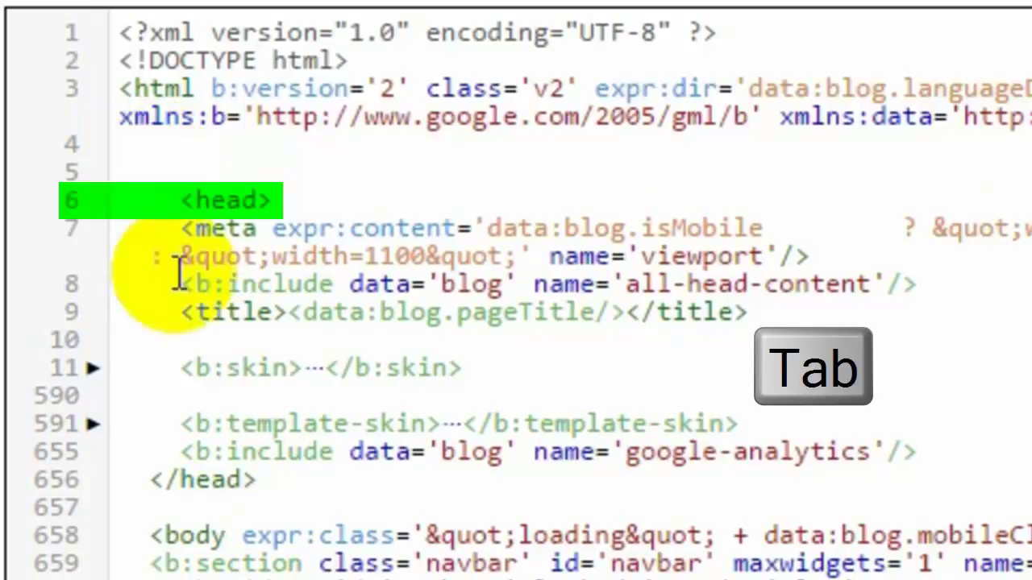
pyautogui.click(184, 203)
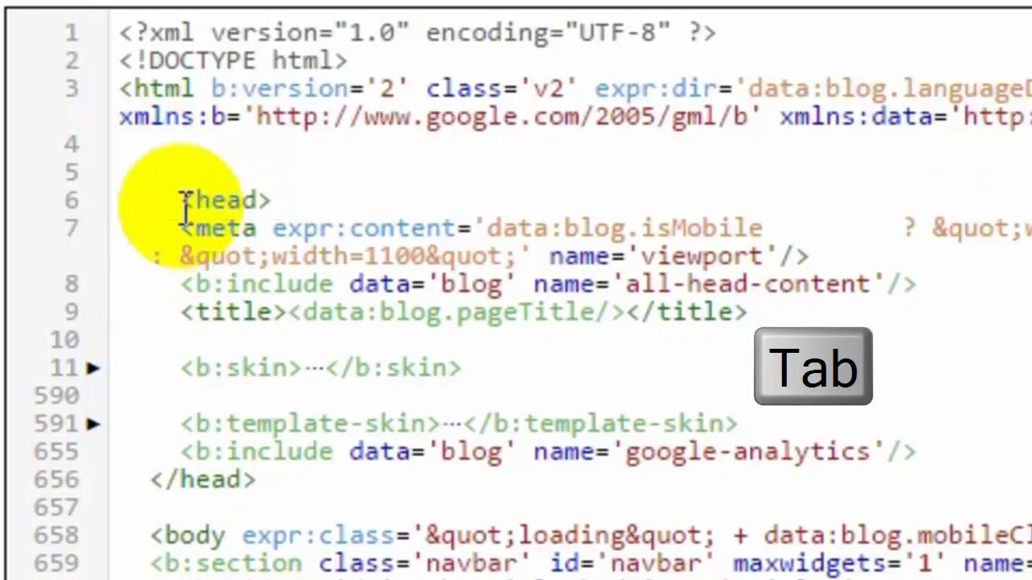
# Paste the copied redirect script on empty line 5 above the <head> tag and save the template.
pyautogui.click(323, 165)
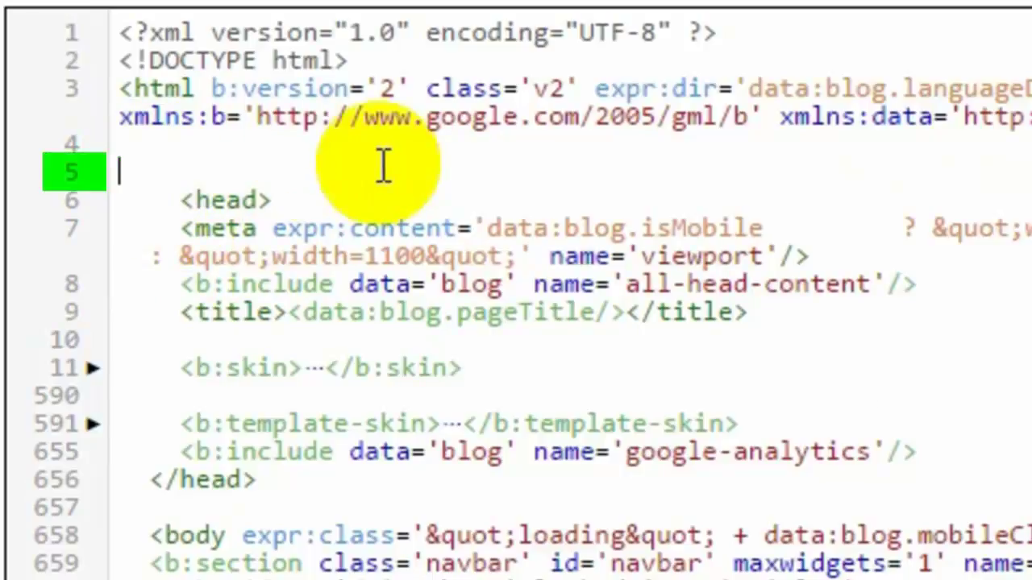
pyautogui.click(116, 174)
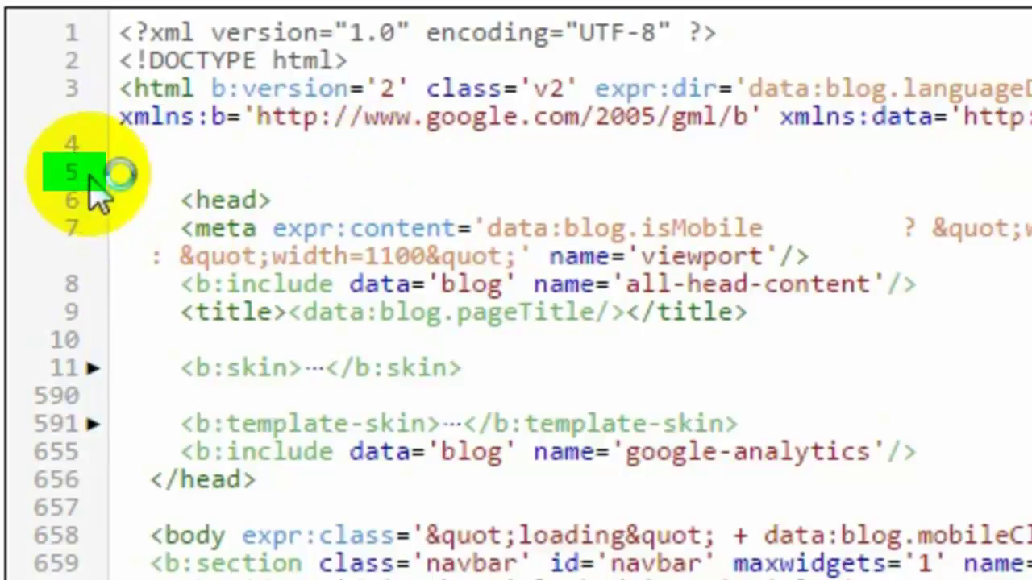
pyautogui.hotkey('ctrl', 'v')
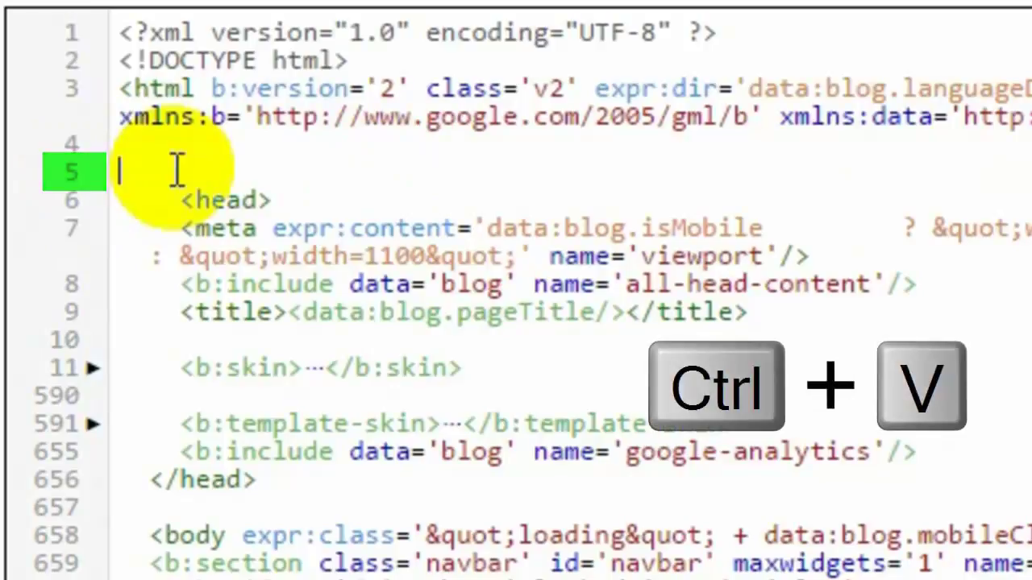
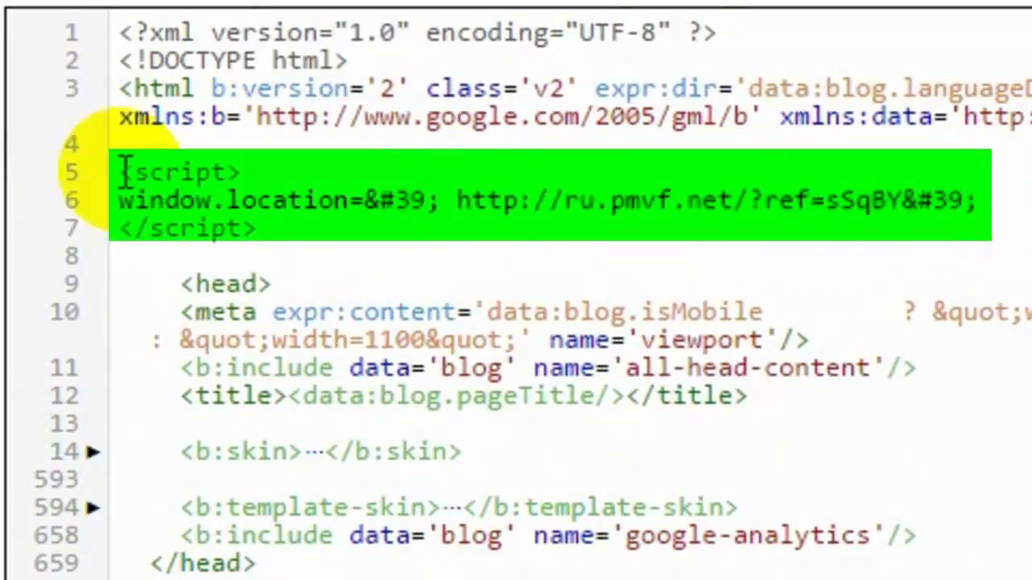
pyautogui.moveTo(121, 171); pyautogui.dragTo(299, 245)
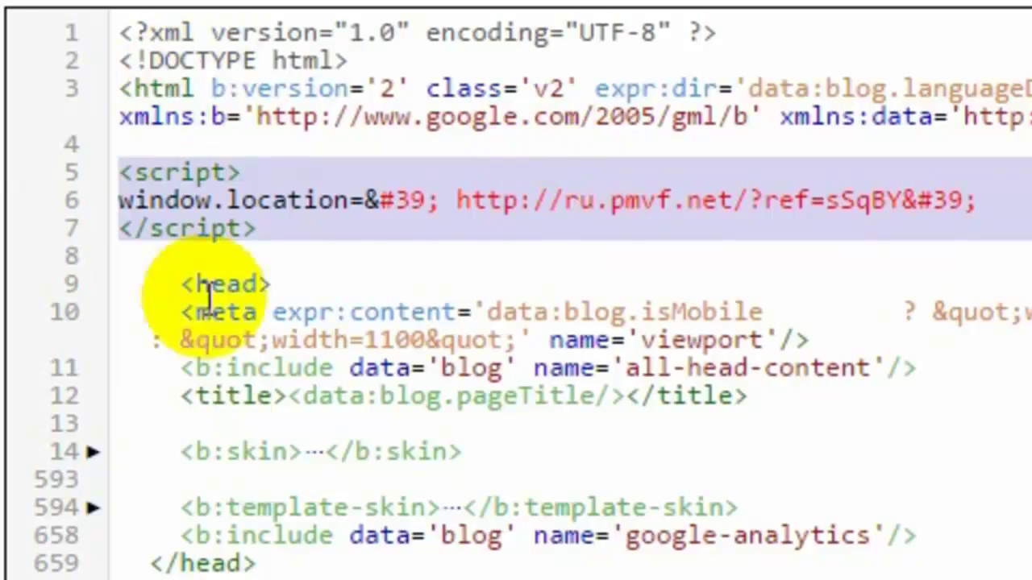
pyautogui.click(164, 141)
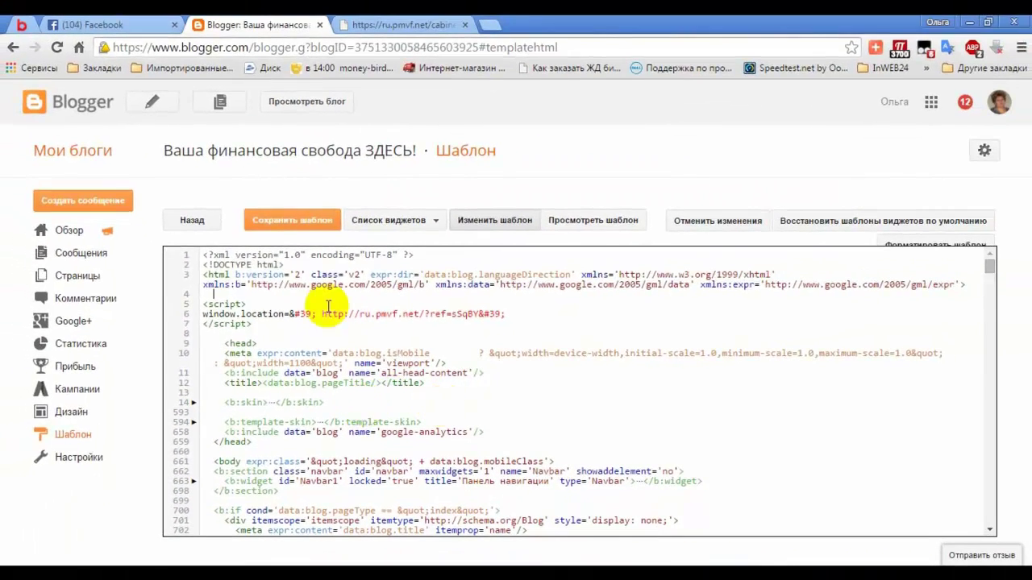
pyautogui.click(309, 224)
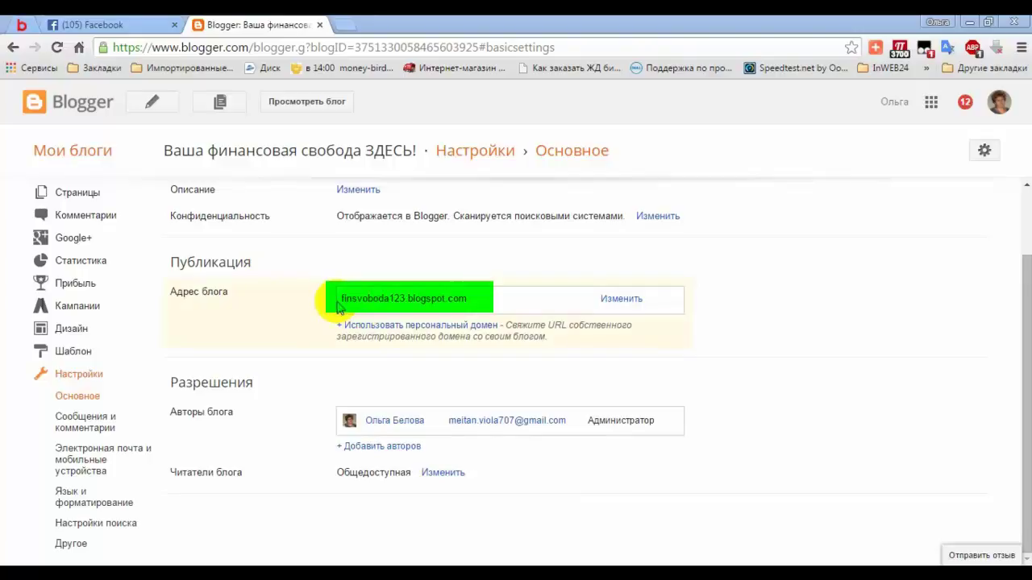
# Copy the blog address finsvoboda123.blogspot.com from the basic settings and paste it below the referral link in the Word document, returning to Blogger.
pyautogui.moveTo(340, 301); pyautogui.dragTo(471, 301)
pyautogui.hotkey('ctrl', 'c')
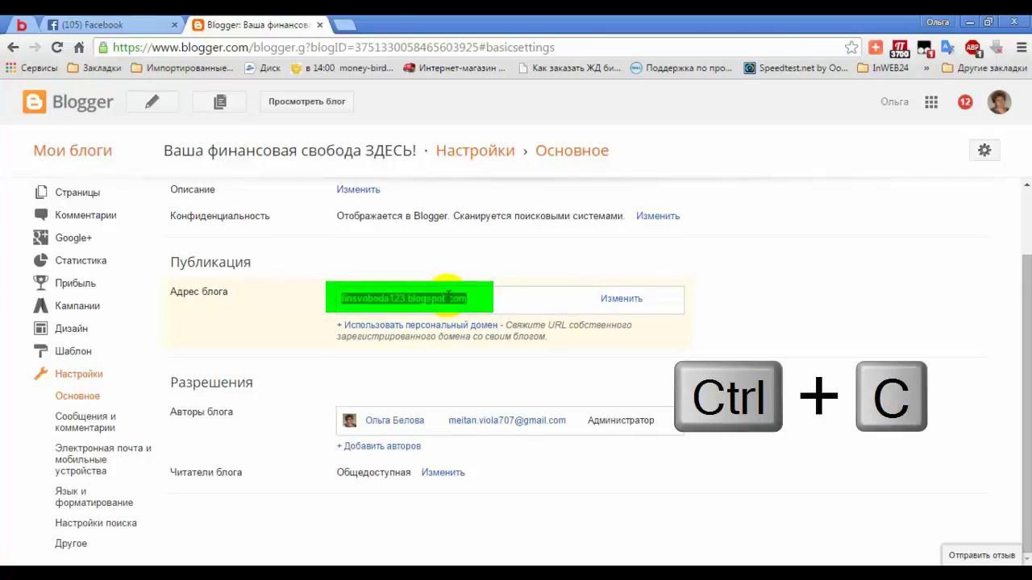
pyautogui.click(361, 563)
pyautogui.hotkey('ctrl', 'v')
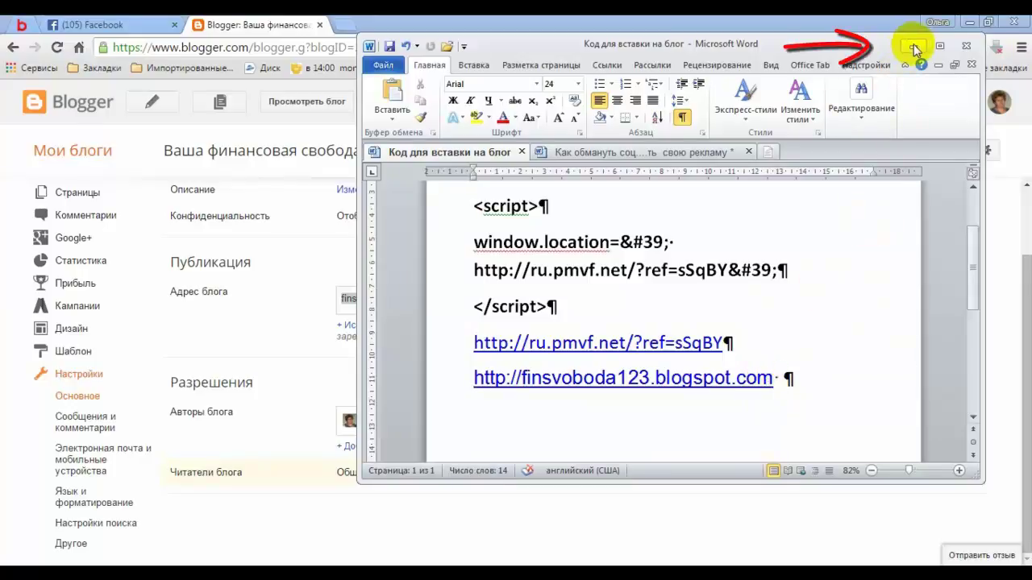
pyautogui.hotkey('alt', 'Tab')
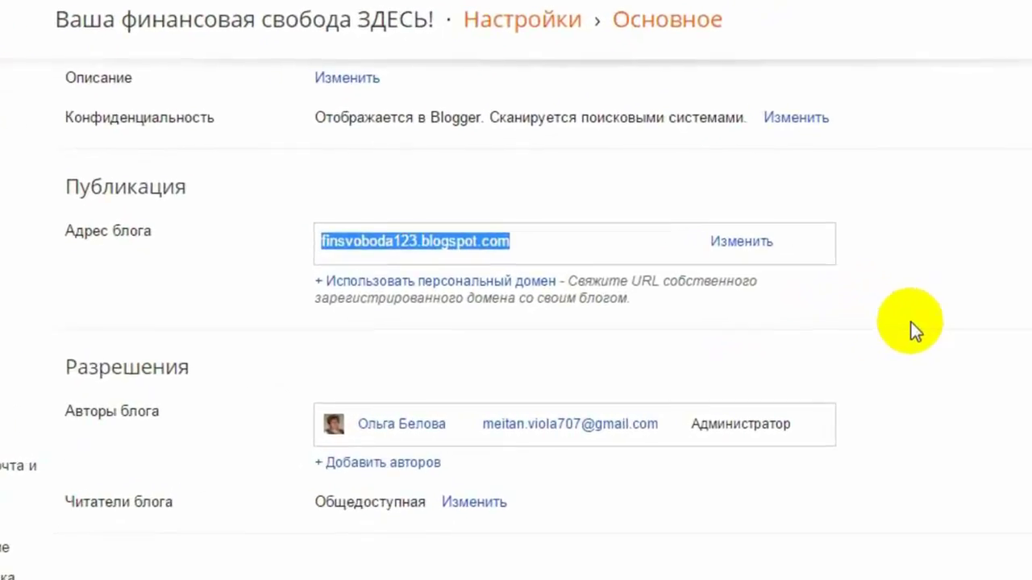
pyautogui.click(897, 299)
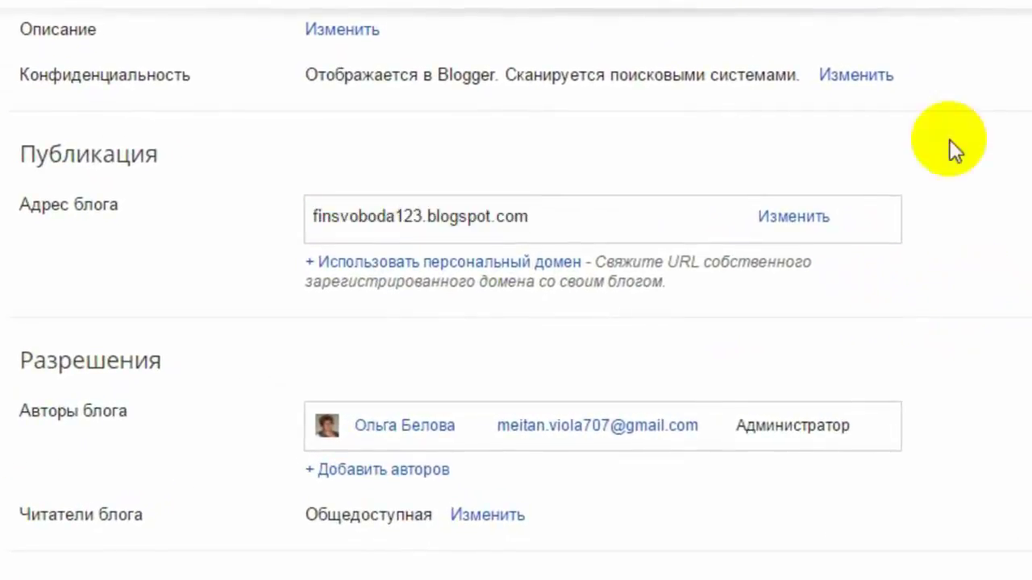
pyautogui.moveTo(420, 216)
pyautogui.mouseDown()
pyautogui.moveTo(299, 215)
pyautogui.moveTo(307, 218)
pyautogui.mouseUp()
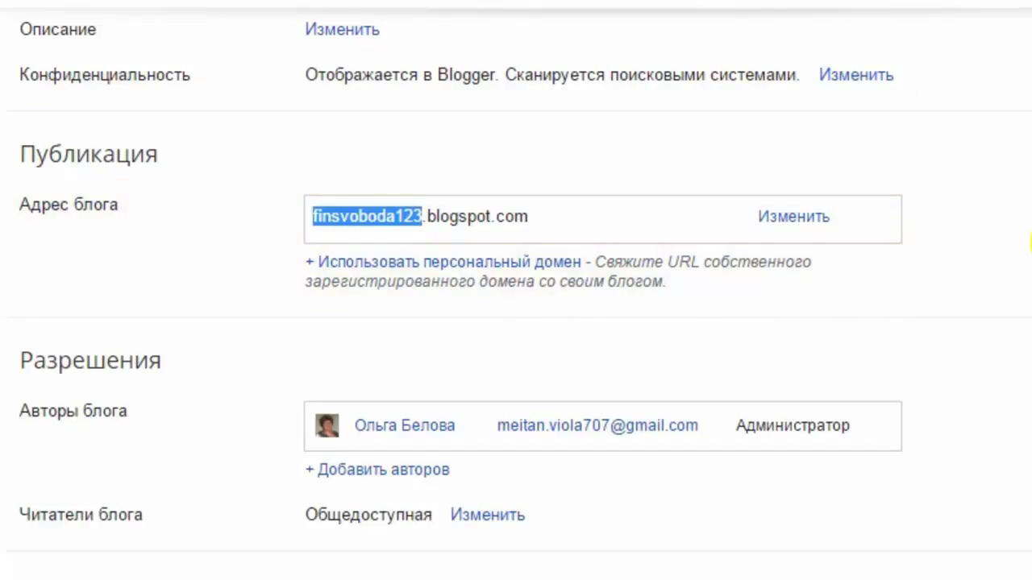
pyautogui.click(1030, 242)
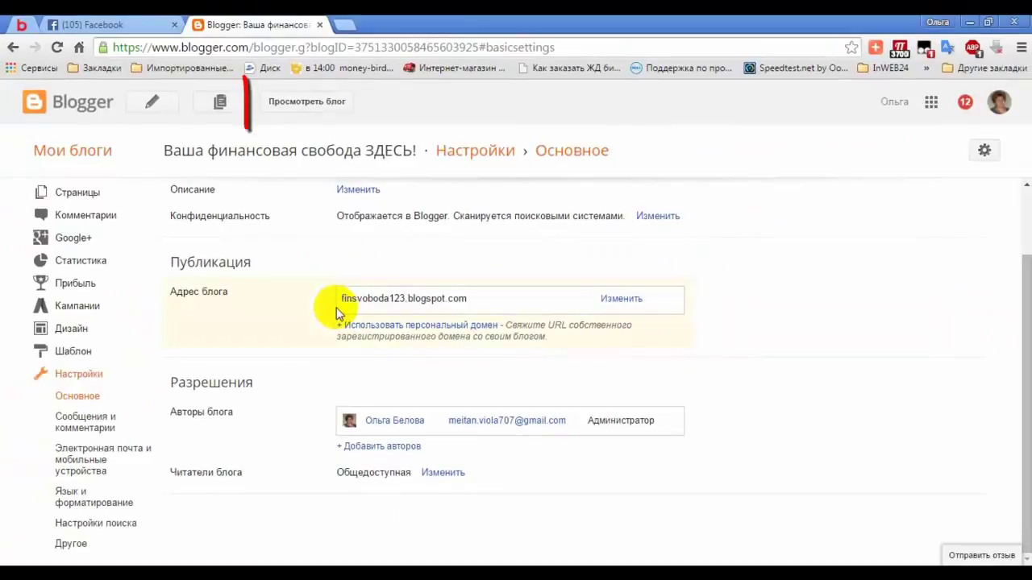
# View the blog to test its redirect to the referral site, and close the page that opens.
pyautogui.click(295, 109)
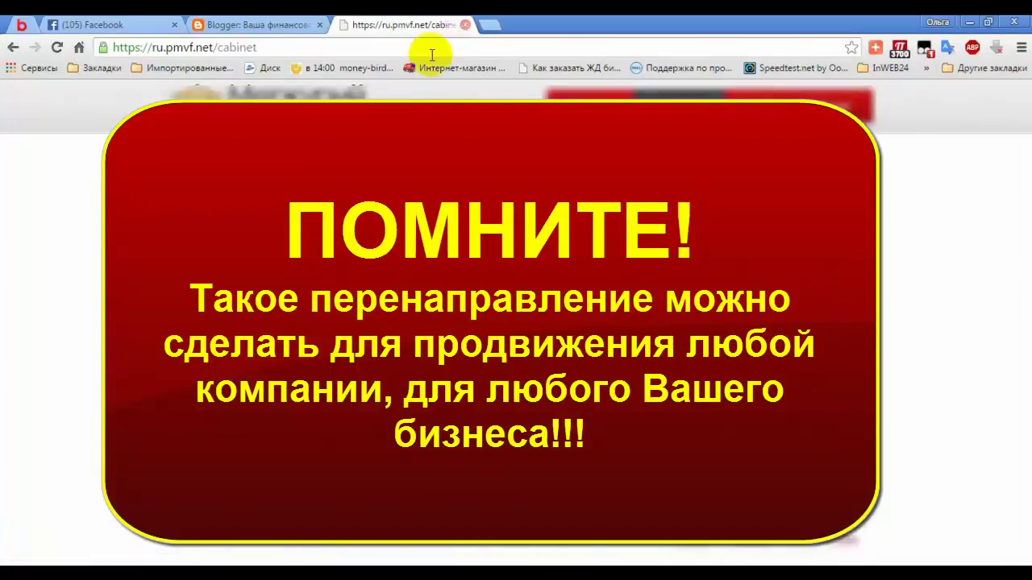
pyautogui.click(465, 25)
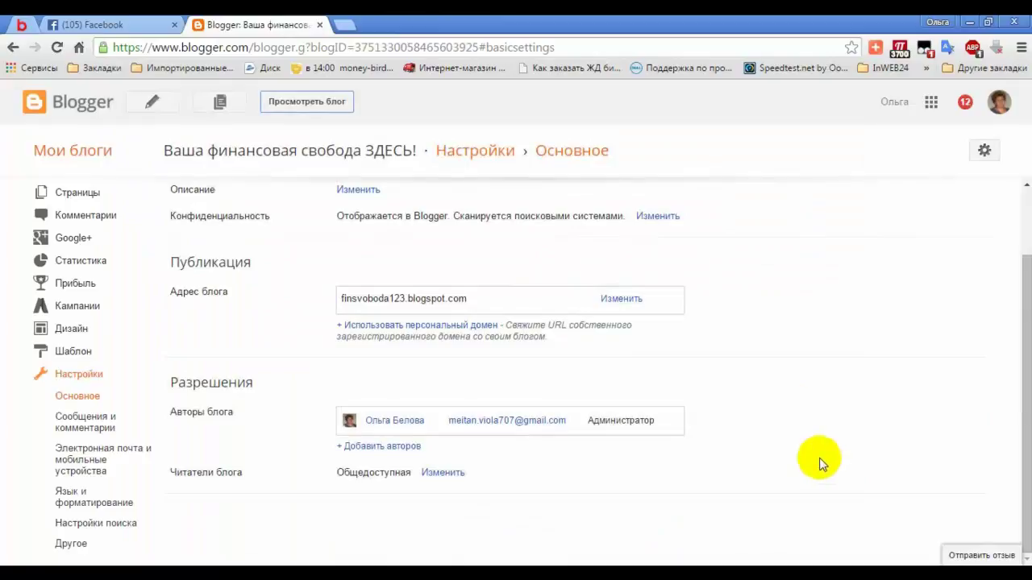